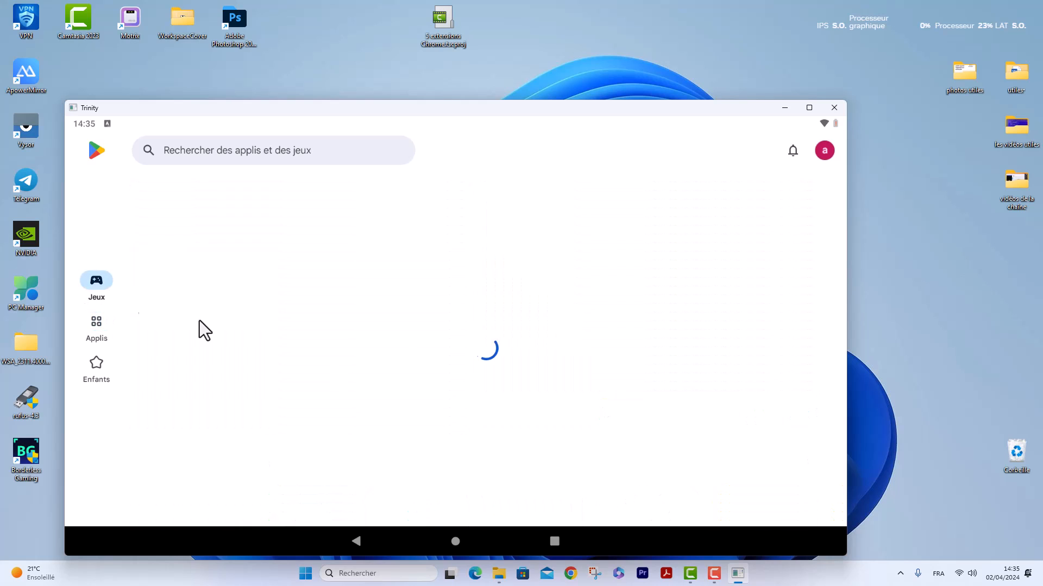
Look through the recommended apps and top free rankings on the Play Store's Applis page.
scroll(409, 347, "down", 2)
left_click(96, 326)
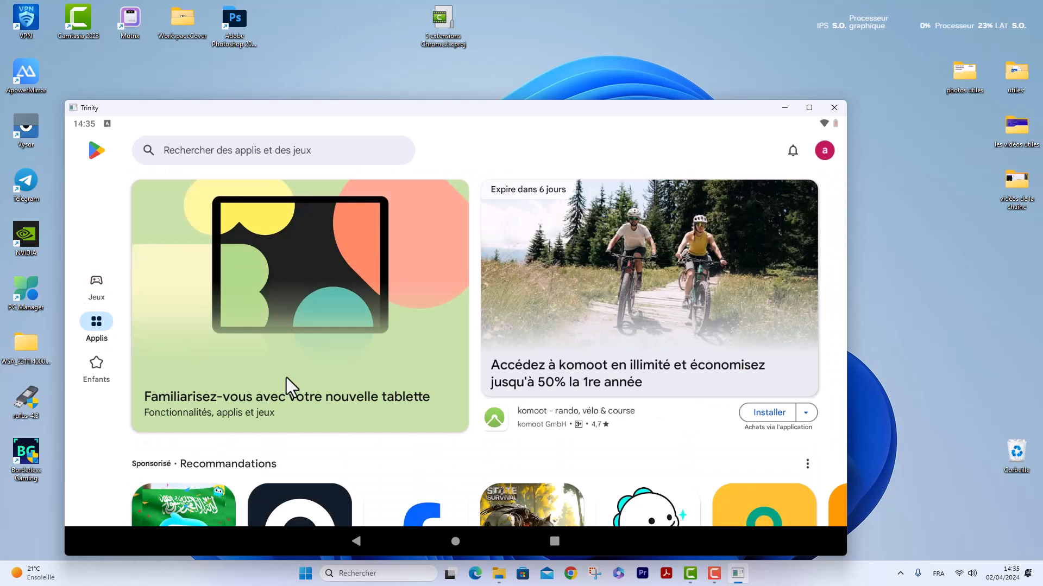
left_click_drag(335, 416, 398, 220)
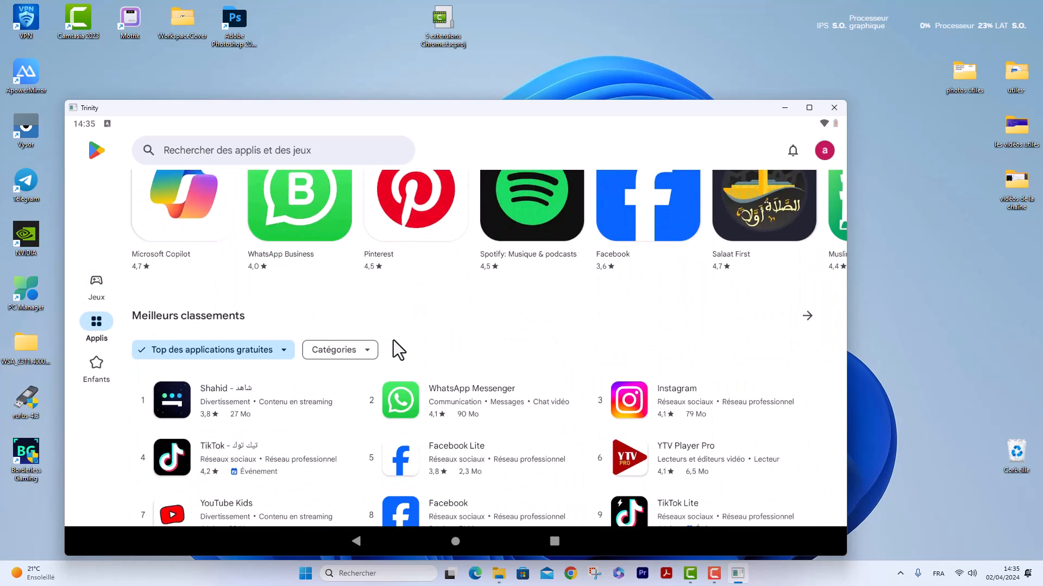
left_click_drag(396, 349, 410, 214)
left_click_drag(351, 345, 350, 226)
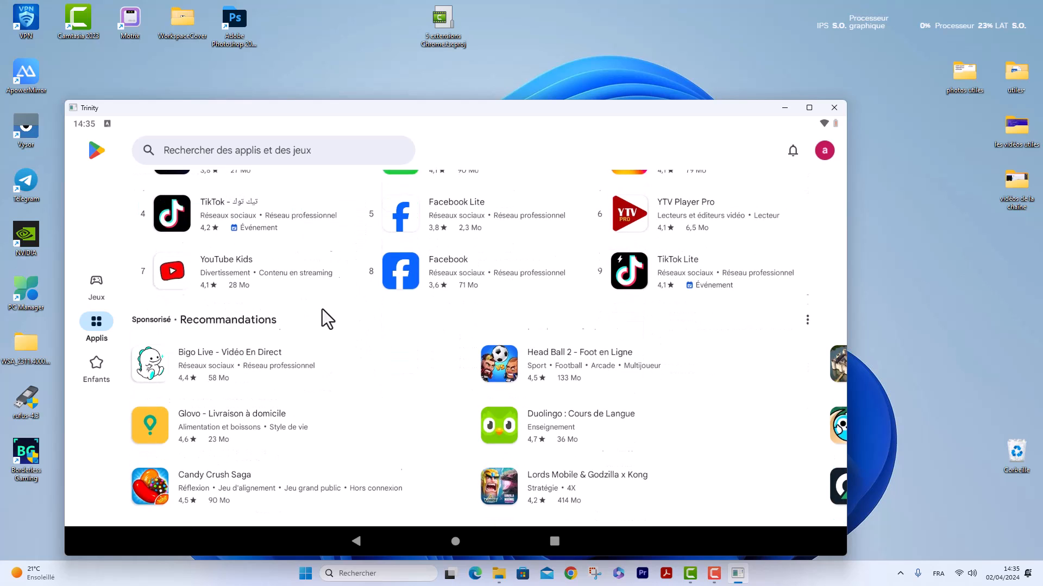
left_click_drag(315, 321, 344, 233)
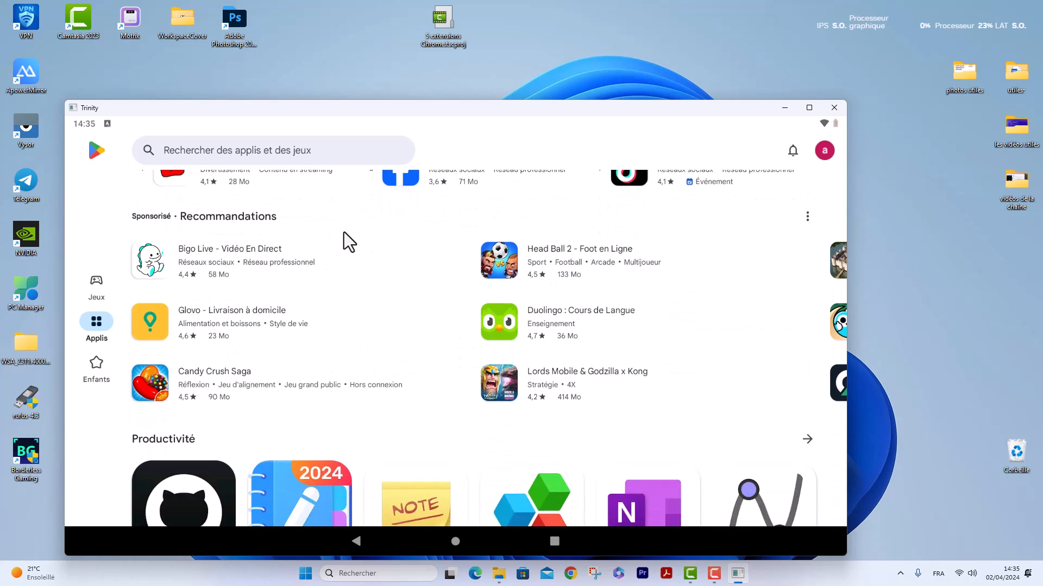
Browse the Play Store's Enfants page, including its recommended, stylised and cartoon game sections.
left_click(96, 364)
left_click_drag(335, 408, 354, 294)
left_click_drag(405, 413, 434, 298)
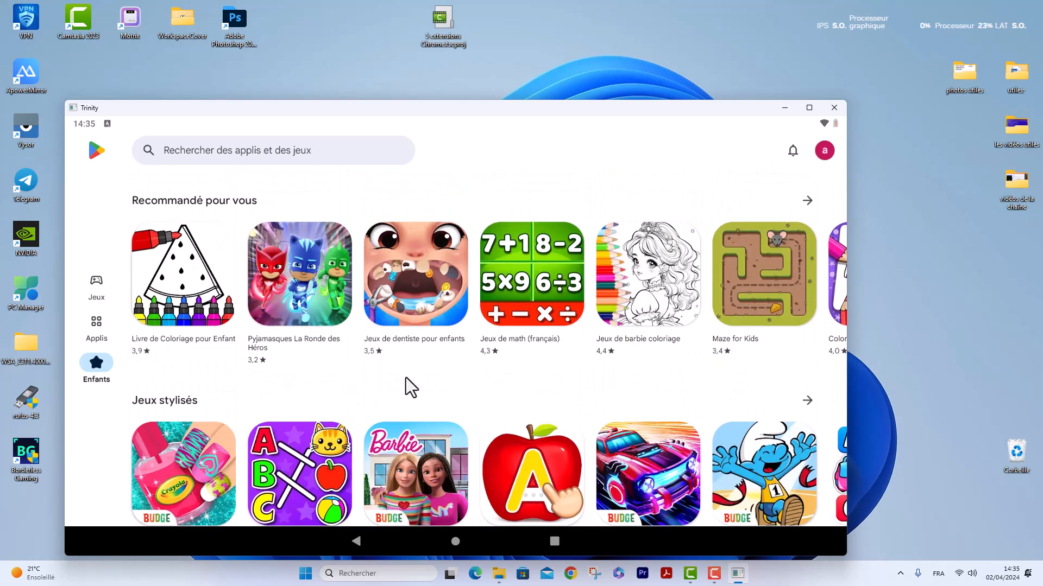
left_click_drag(395, 350, 412, 255)
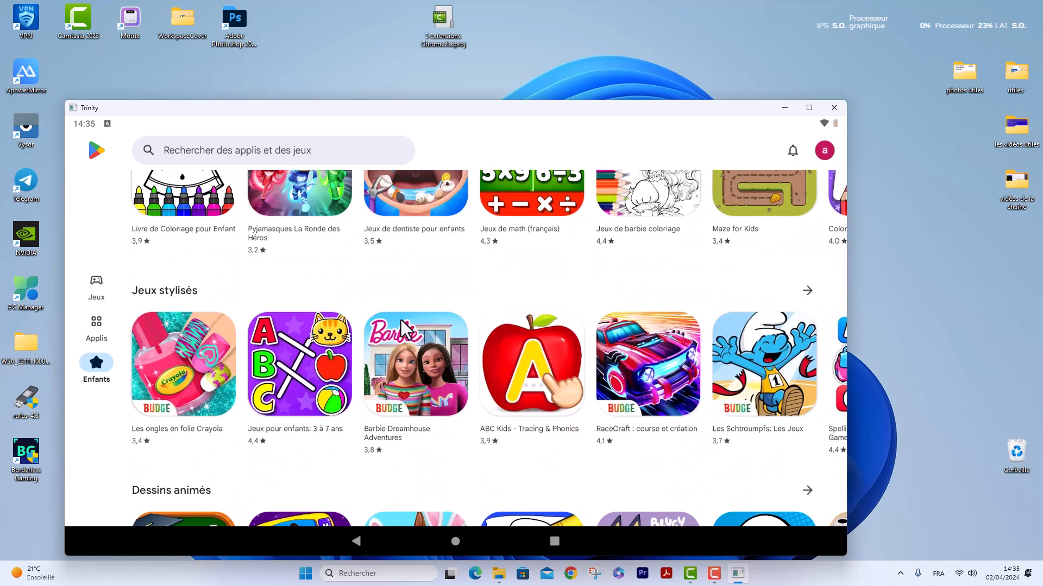
left_click_drag(401, 320, 418, 209)
left_click_drag(368, 342, 379, 233)
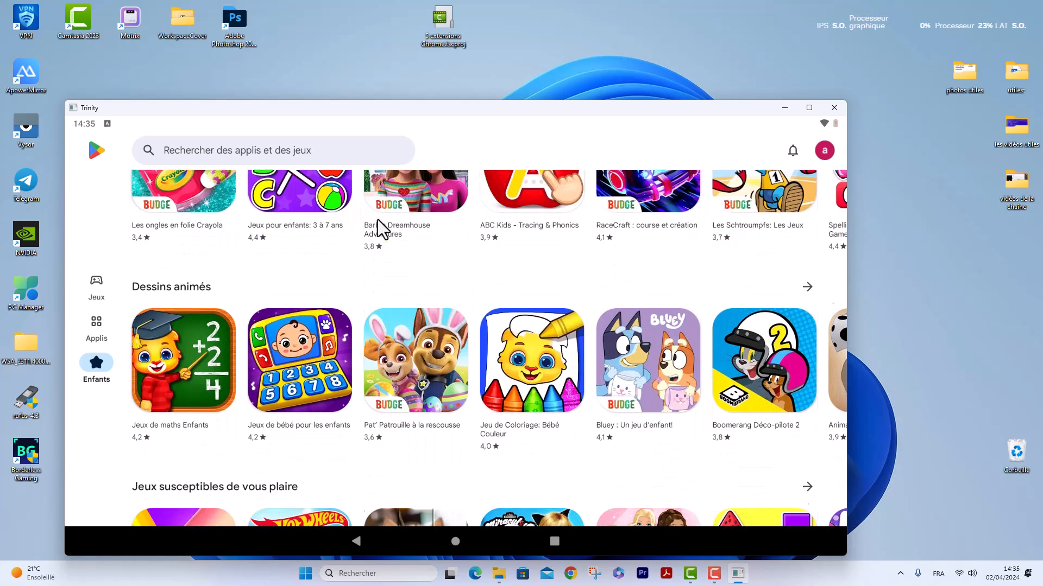
left_click_drag(379, 310, 384, 226)
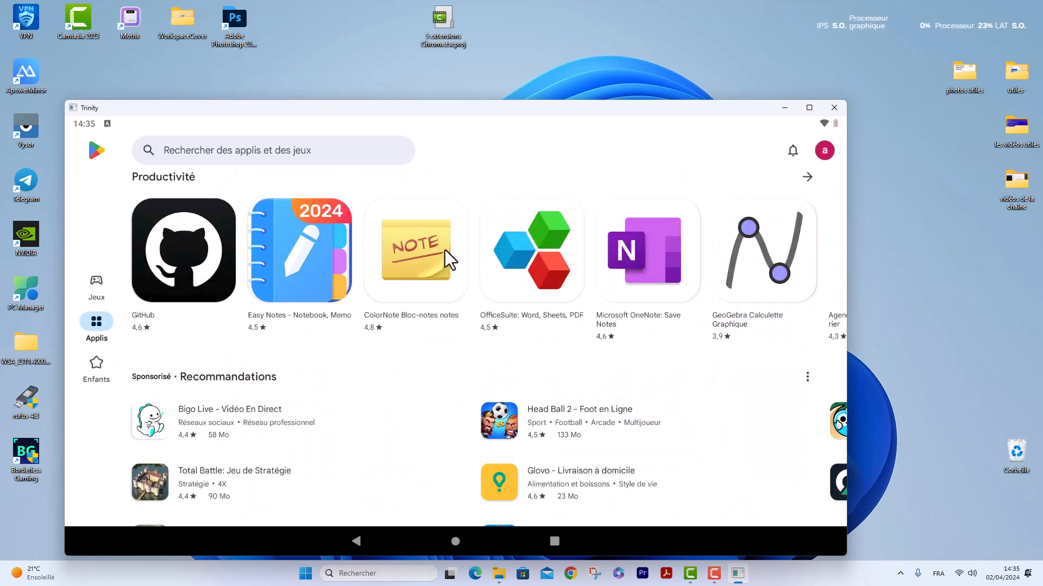
Look through the premium, recommended and entertainment sections of the Applis page.
scroll(444, 249, "down", 3)
scroll(412, 337, "down", 5)
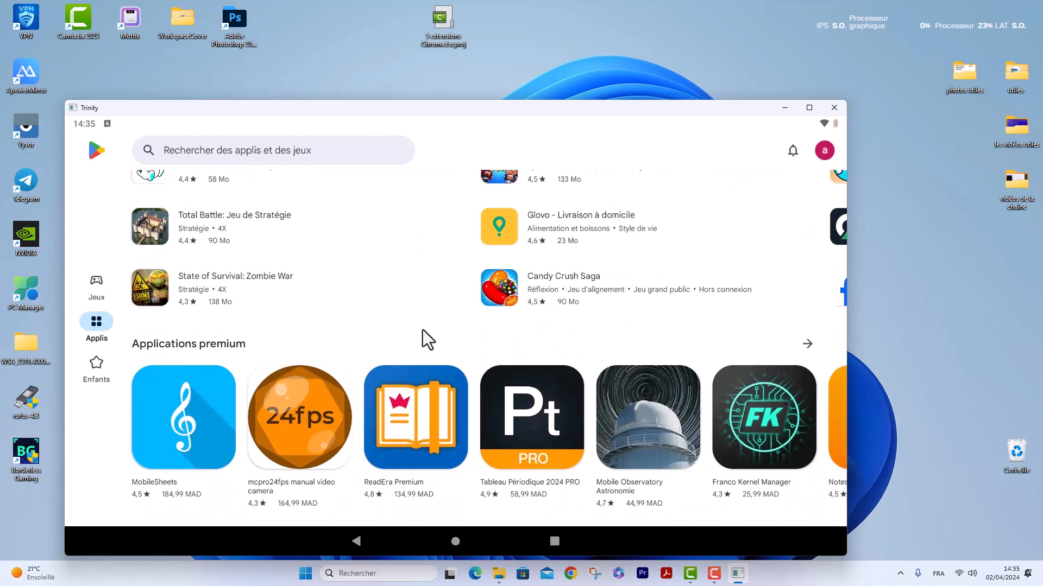
left_click_drag(400, 298, 426, 190)
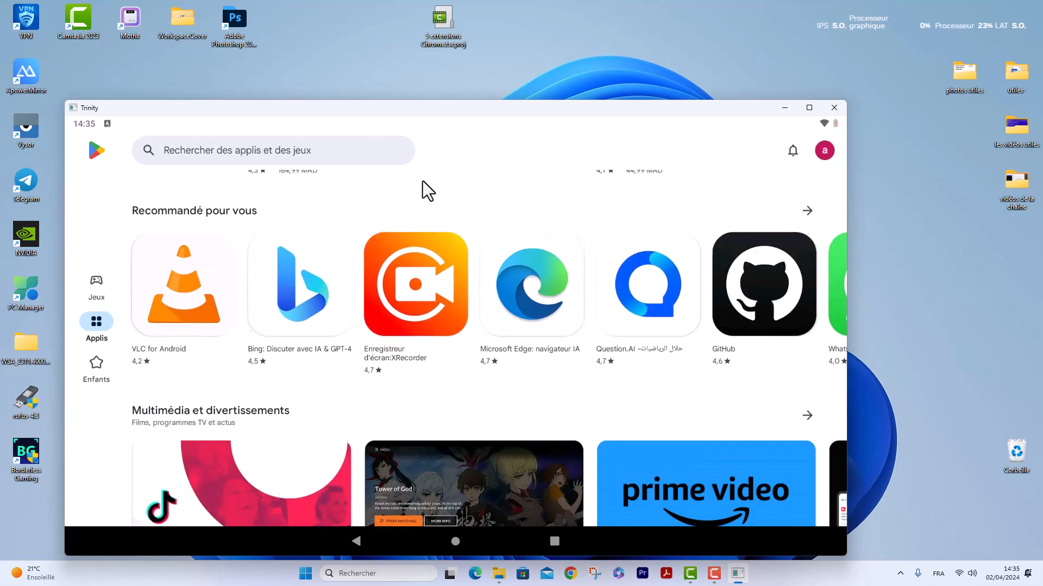
left_click_drag(403, 297, 416, 162)
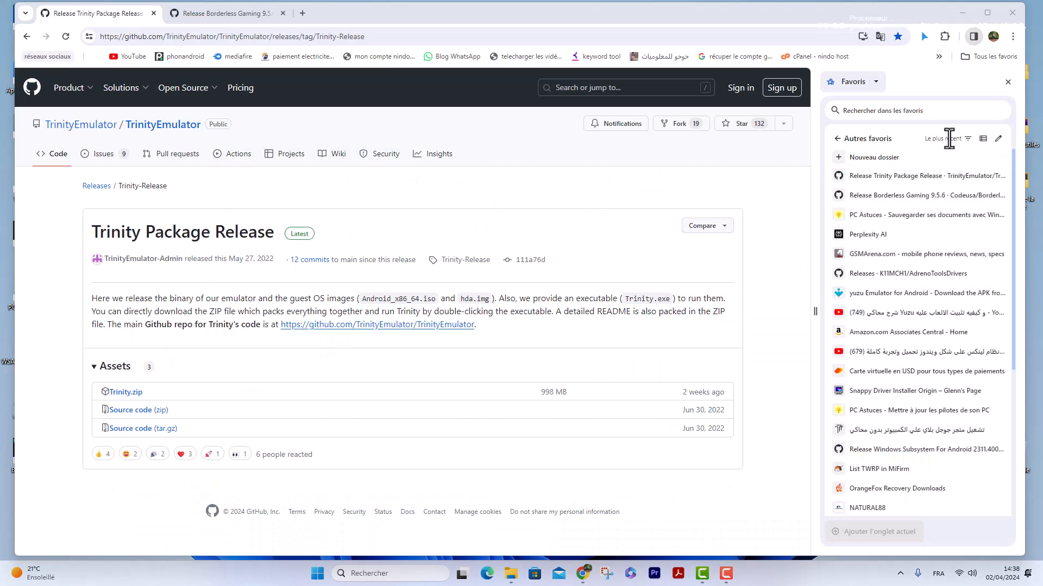
Close the bookmarks side panel beside the Trinity Package Release page.
left_click(1008, 82)
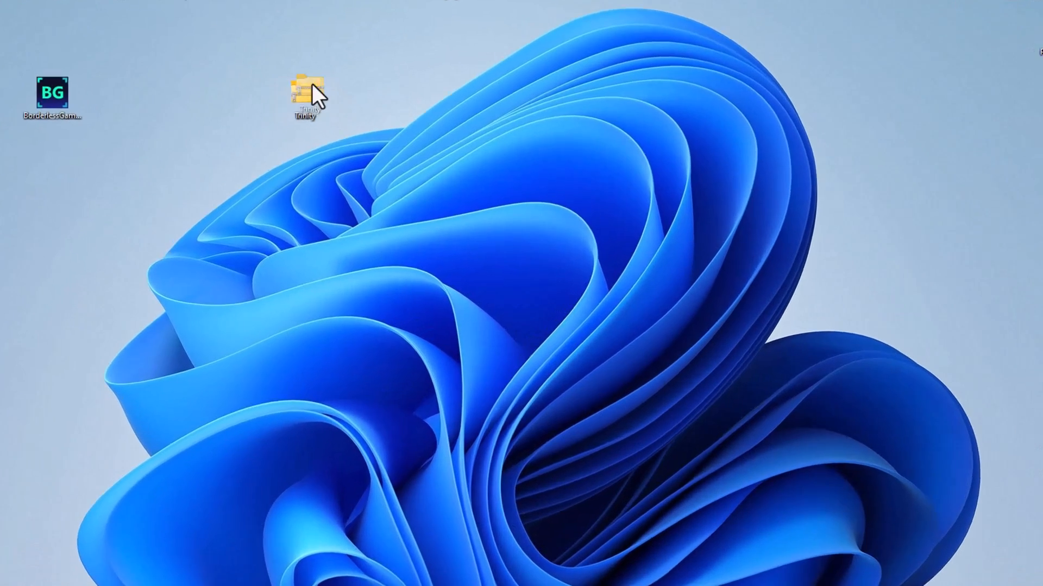
Extract the Trinity ZIP archive on the desktop with WinRAR and place the extracted folder near the archive.
left_click_drag(345, 120, 394, 177)
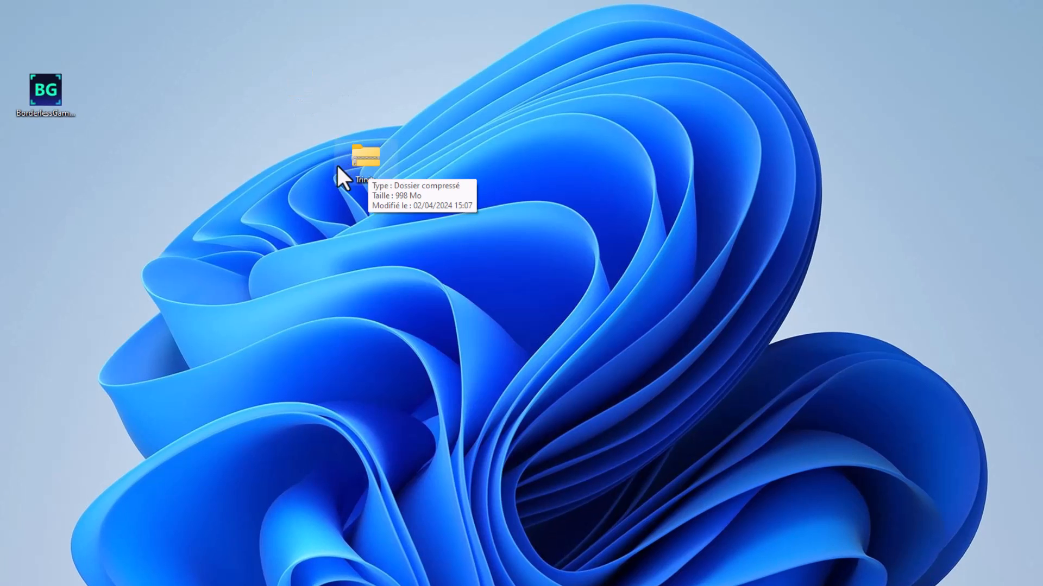
right_click(367, 156)
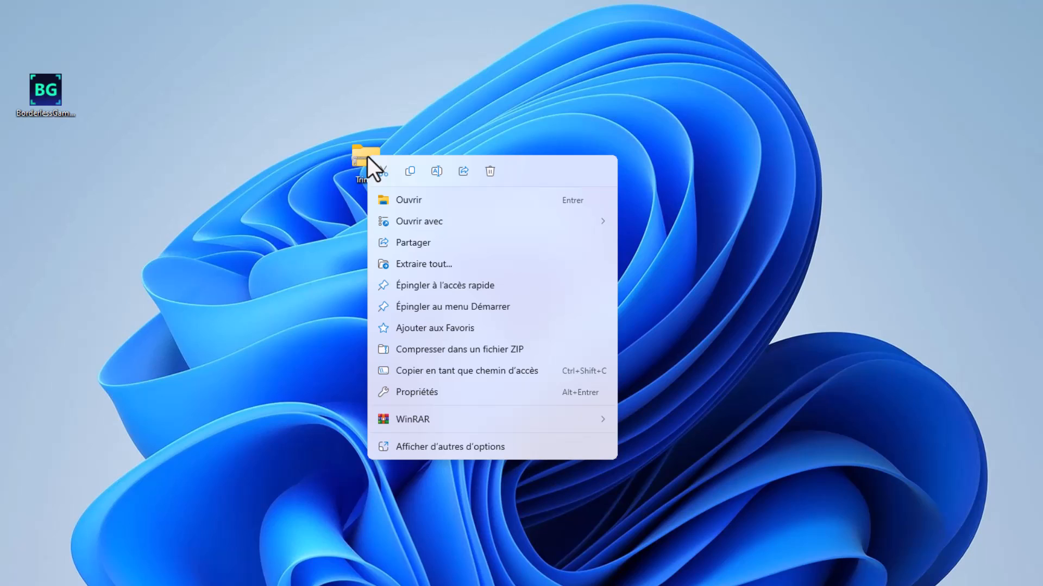
mouse_move(417, 419)
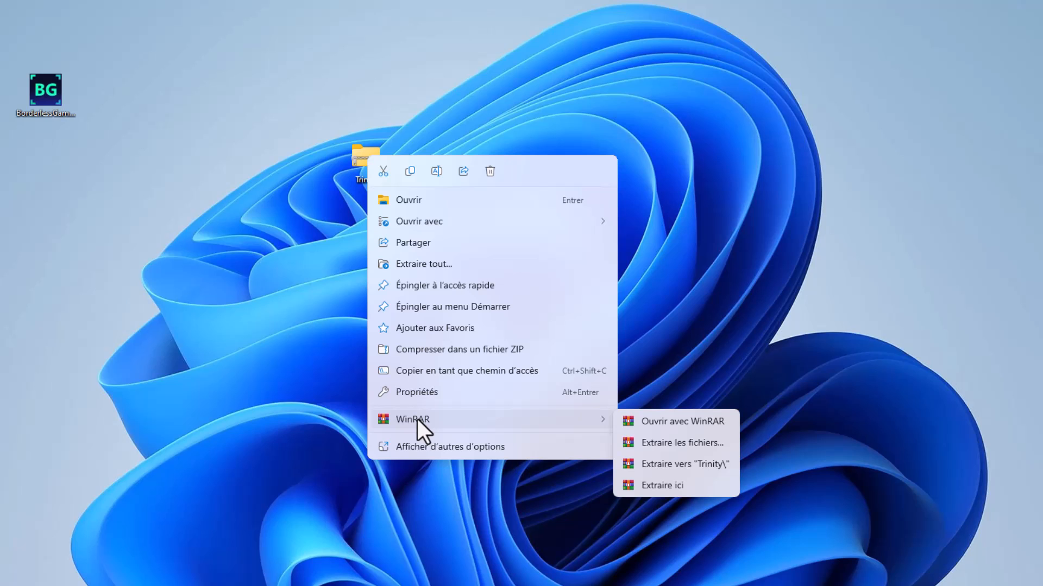
left_click(695, 444)
left_click(564, 438)
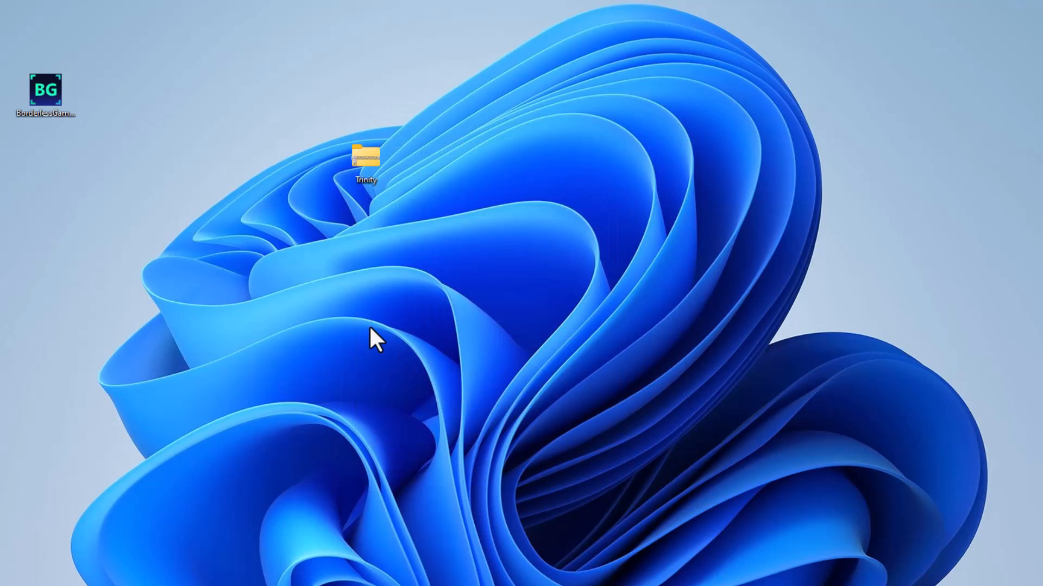
left_click_drag(0, 326, 494, 327)
left_click_drag(460, 205, 466, 211)
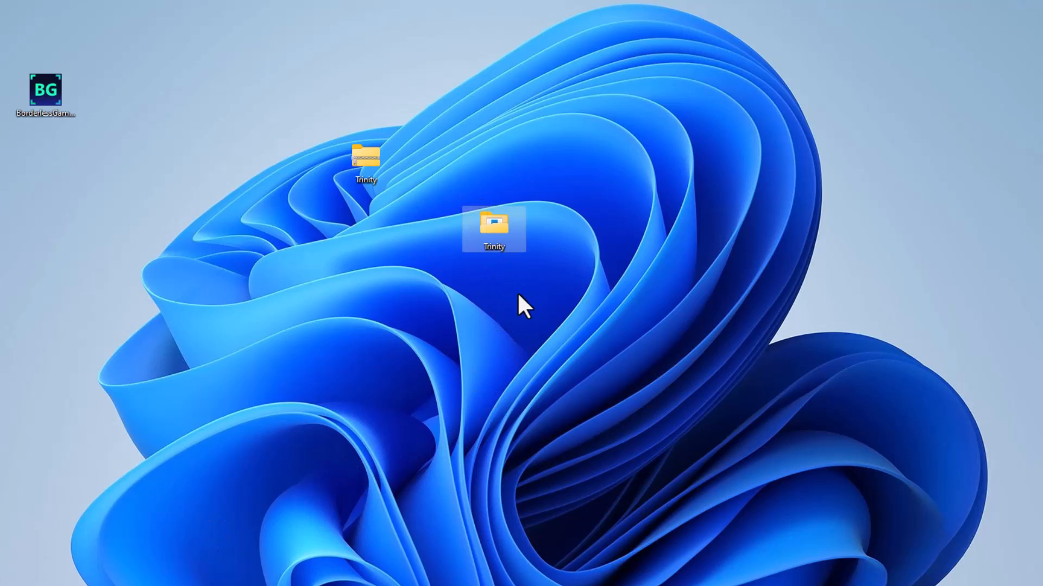
Open the extracted Trinity folder and launch the Trinity application.
double_click(494, 231)
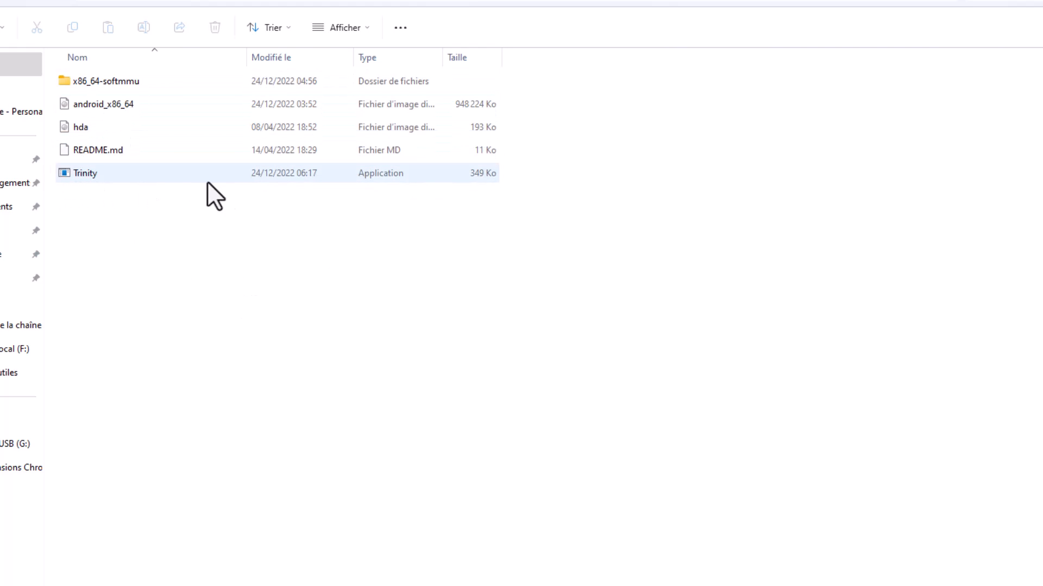
double_click(362, 174)
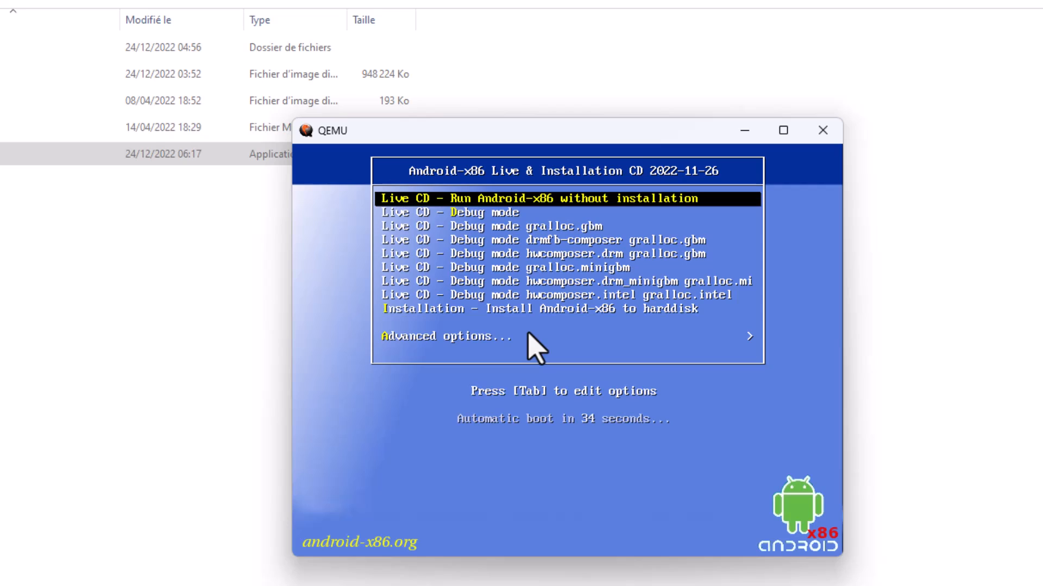
Start "Installation - Install Android-x86 to harddisk" from the Android-x86 boot menu.
key("Down")
key("Down")
key("Down")
key("Down")
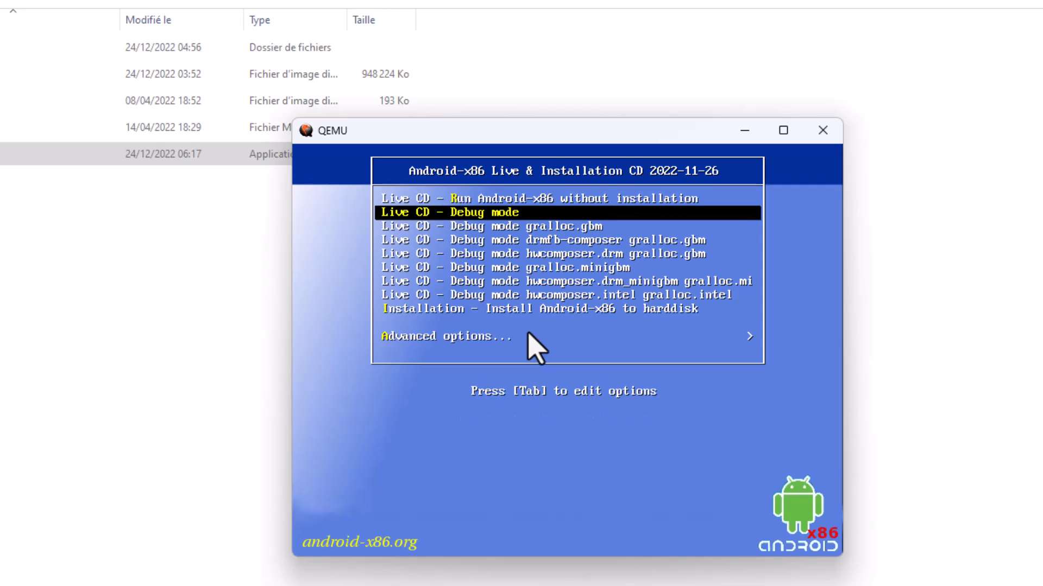
key("Down")
key("Down")
key("Down")
key("Down")
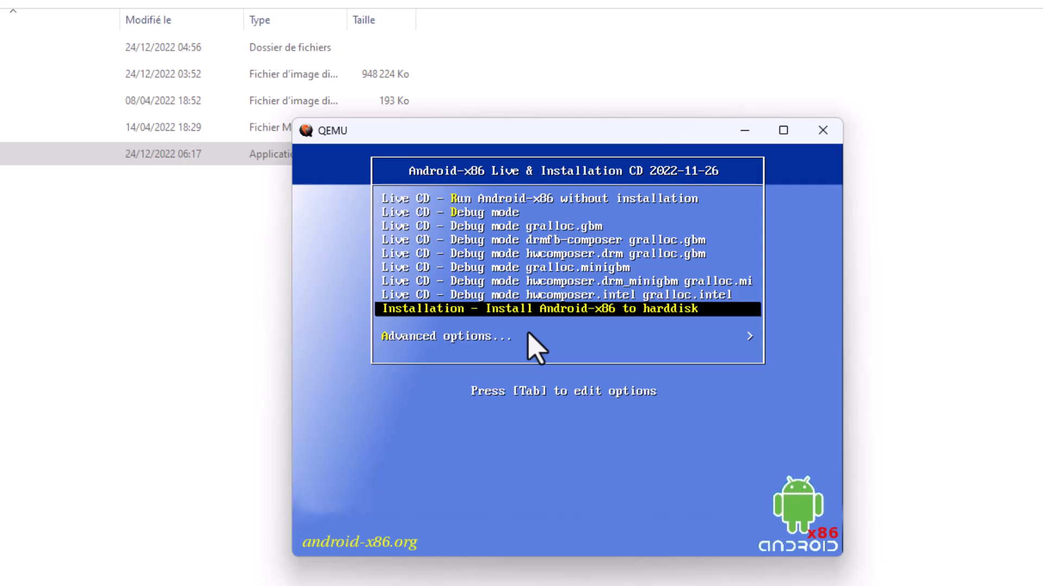
key("Return")
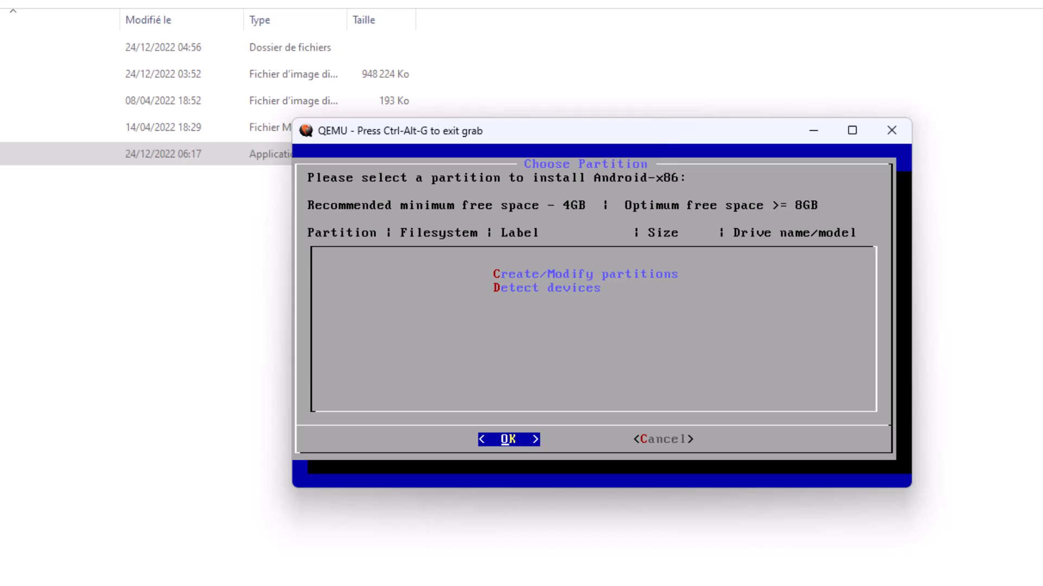
Choose Create/Modify partitions in the installer and open the GPT partition editor cgdisk for the disk.
key("Down")
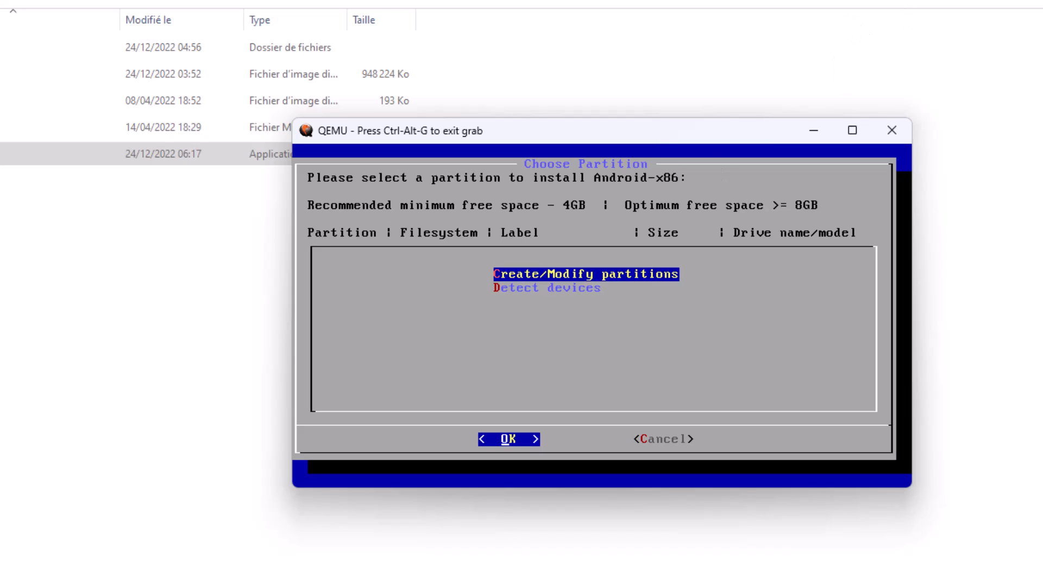
key("Return")
key("Left")
key("Return")
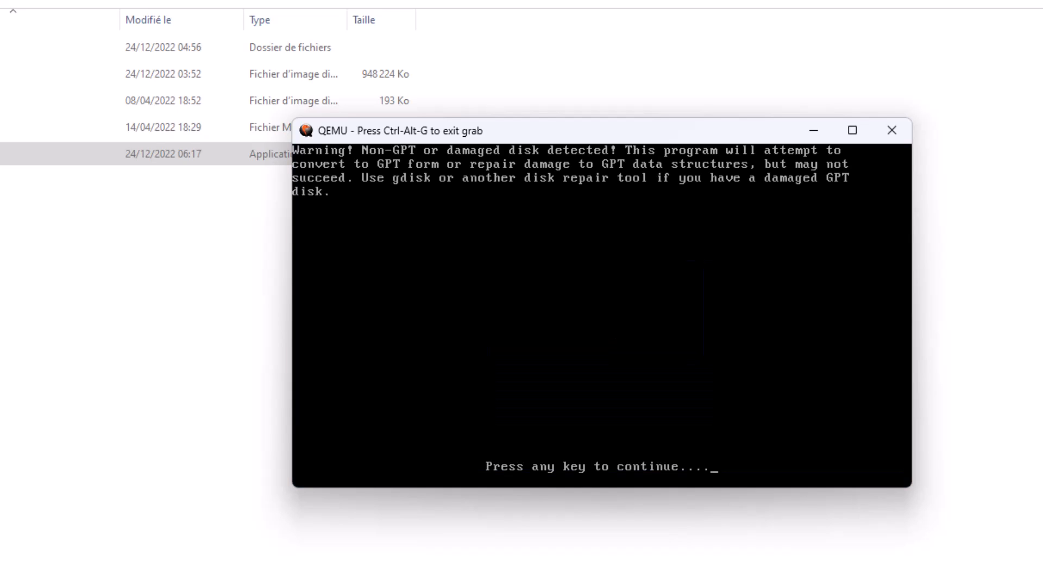
key("Return")
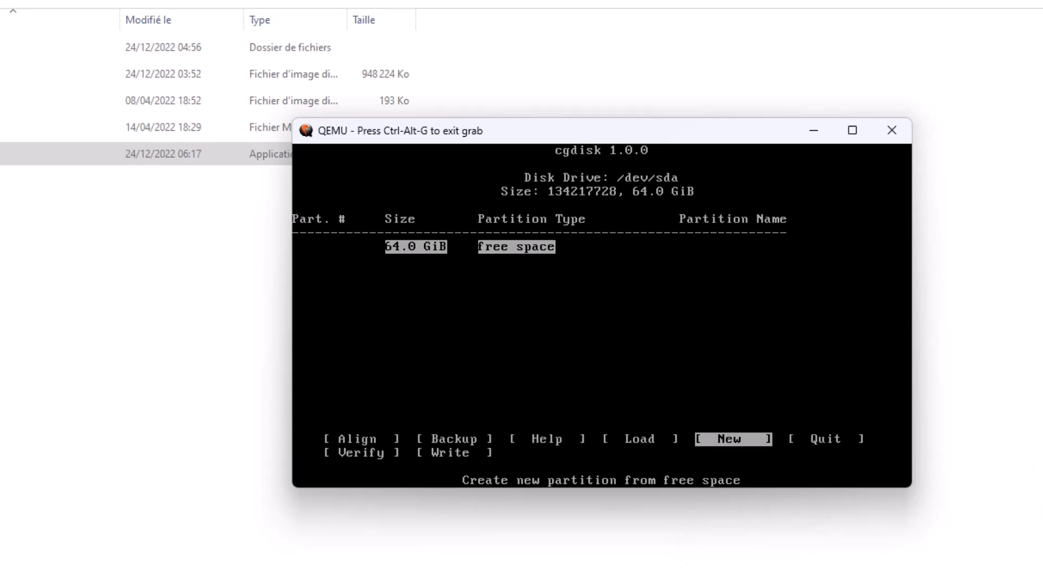
Create a new partition from the 64.0 GiB free space with the default first sector, size, type and name.
key("Return")
key("Return")
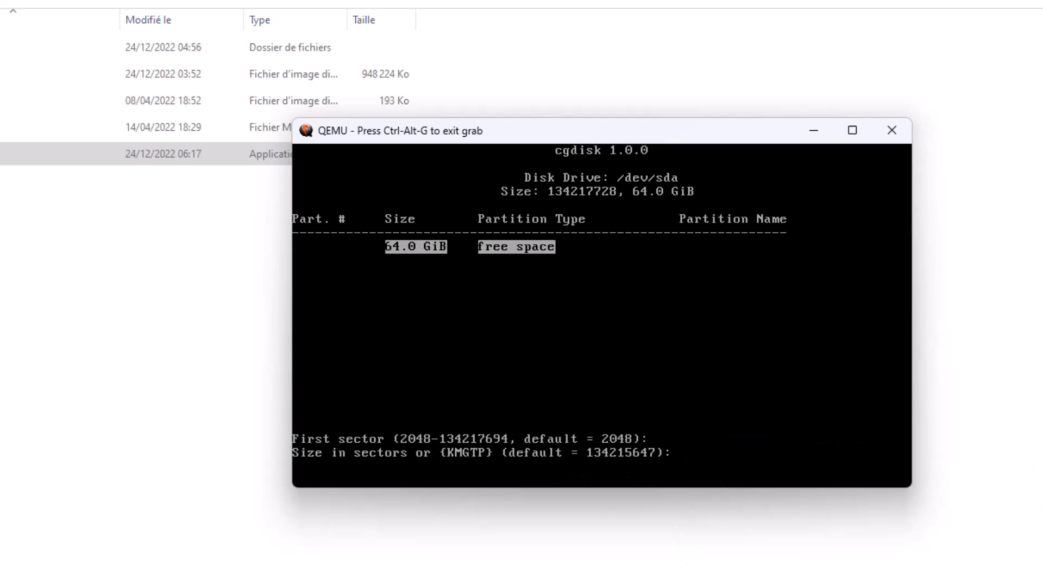
key("Return")
key("Return")
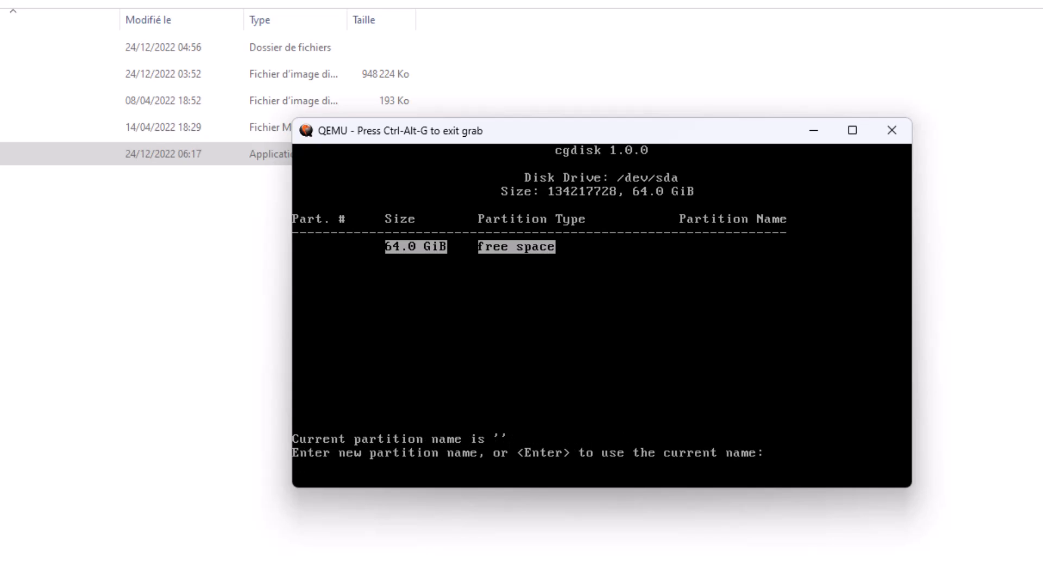
key("Return")
Create a second partition from the 1007.0 KiB free space, accepting the default sector, size, type and name.
key("Return")
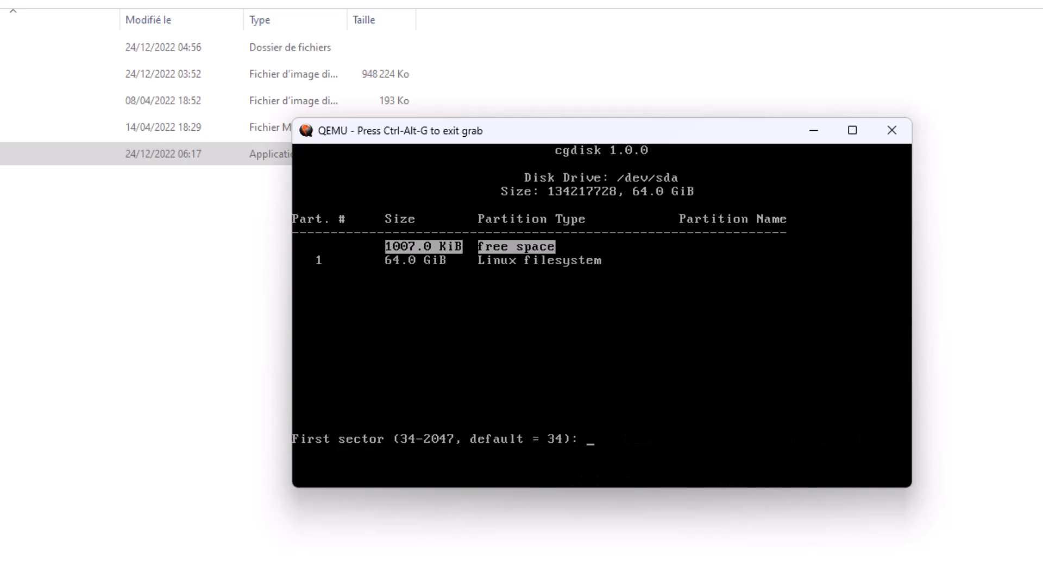
key("Return")
key("Return")
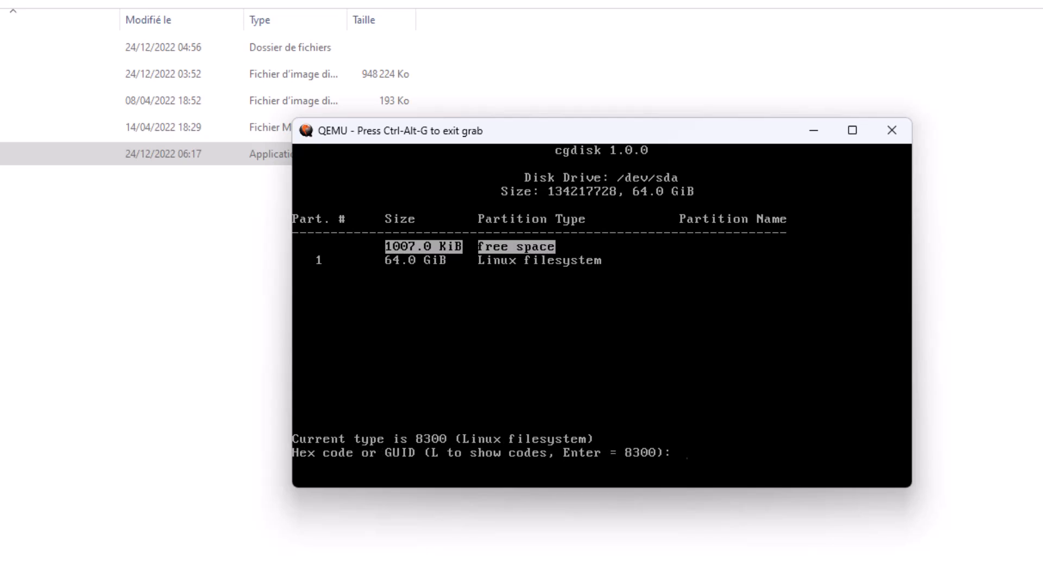
key("Return")
key("Return")
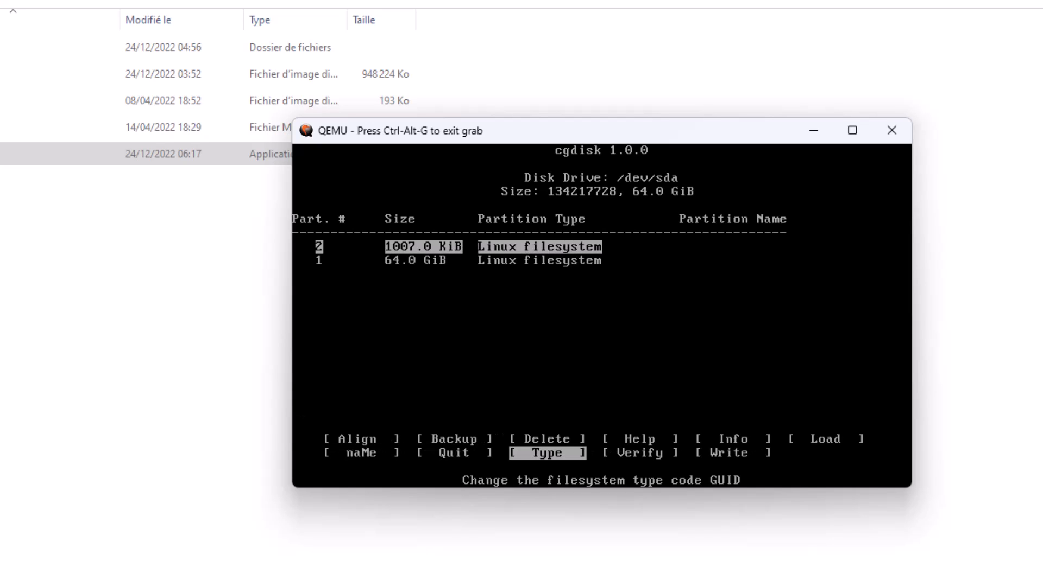
Write the partition table to the disk and confirm the operation with "yes".
key("Right")
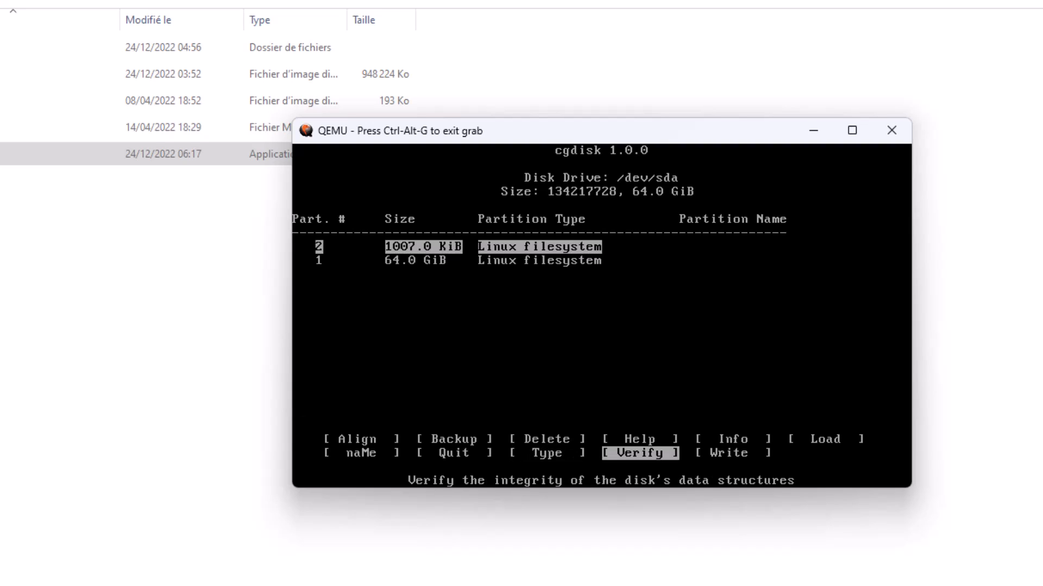
key("Right")
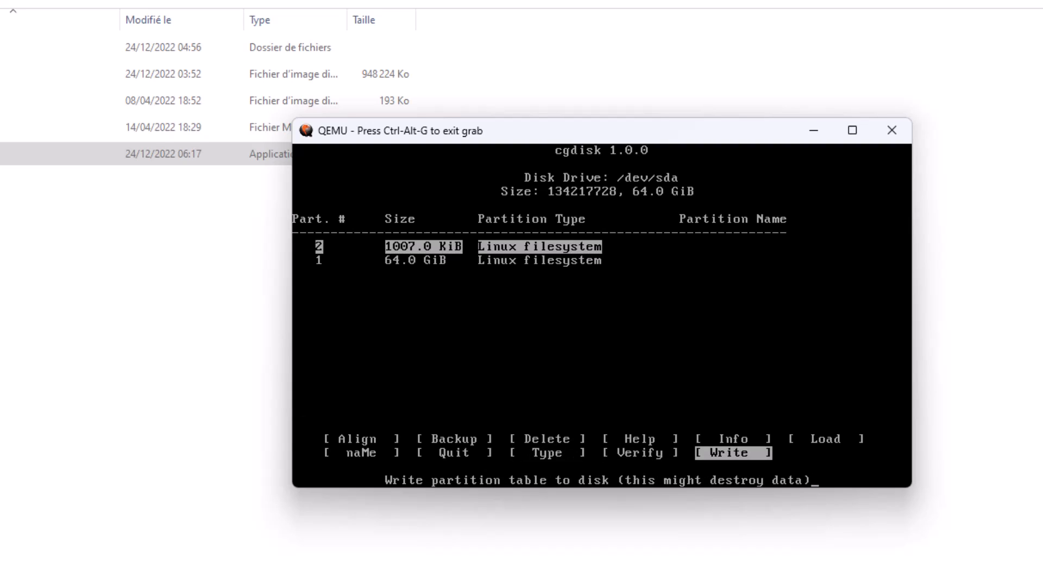
key("Return")
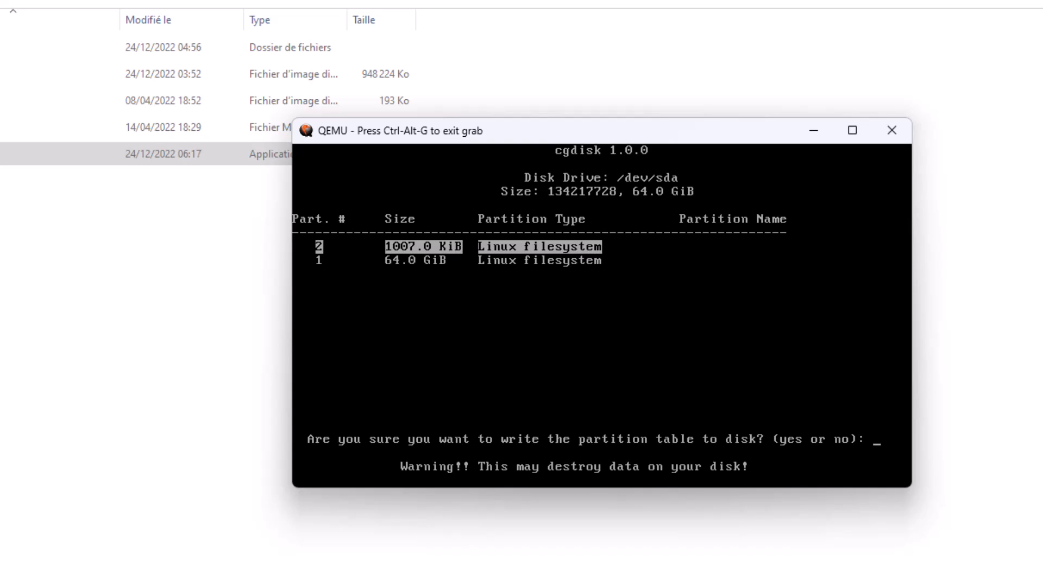
type("yes")
key("Return")
Quit cgdisk and return to the installer's partition selection.
key("Left")
key("Left")
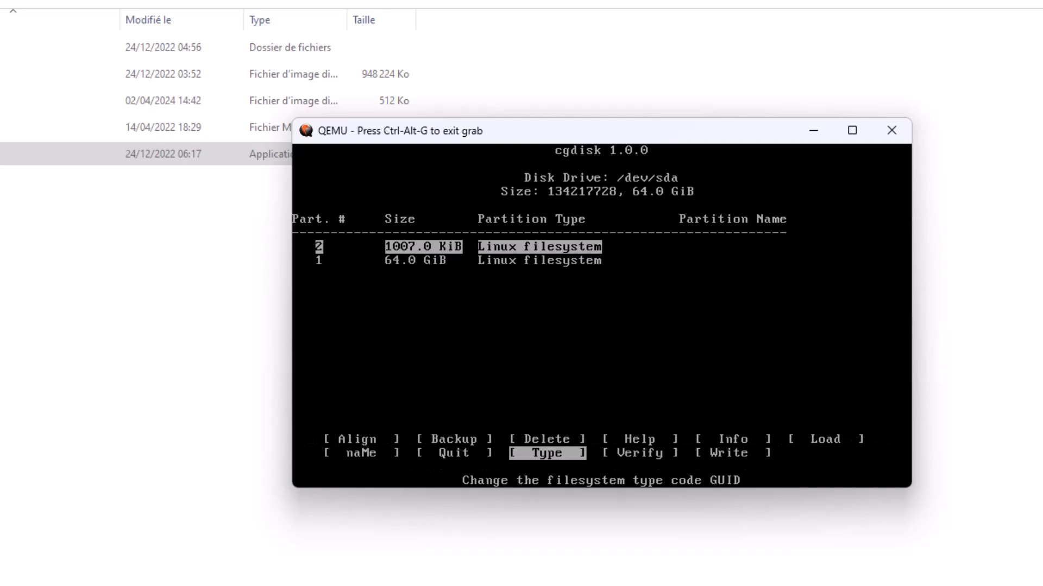
key("Left")
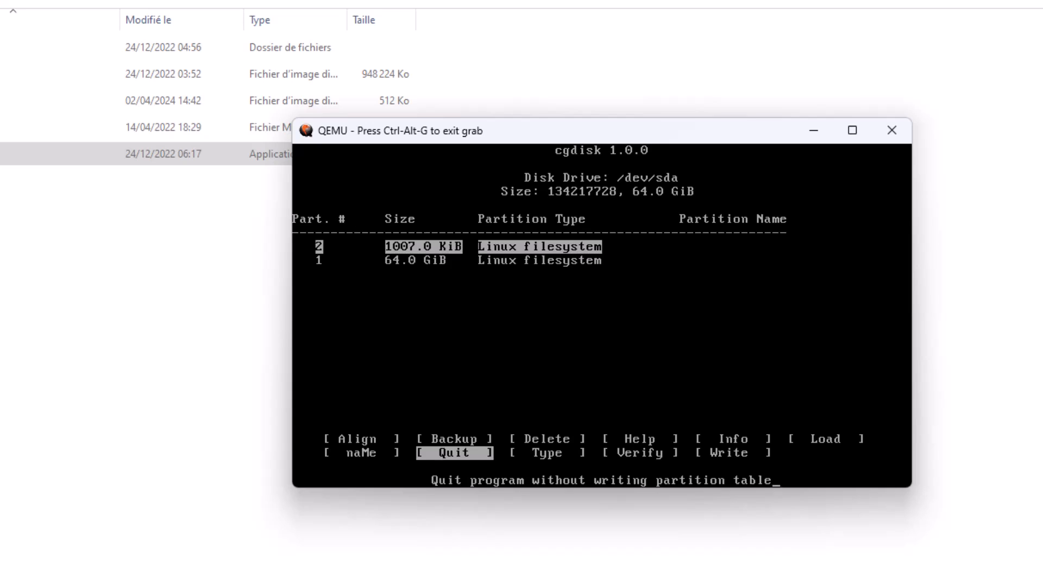
key("Return")
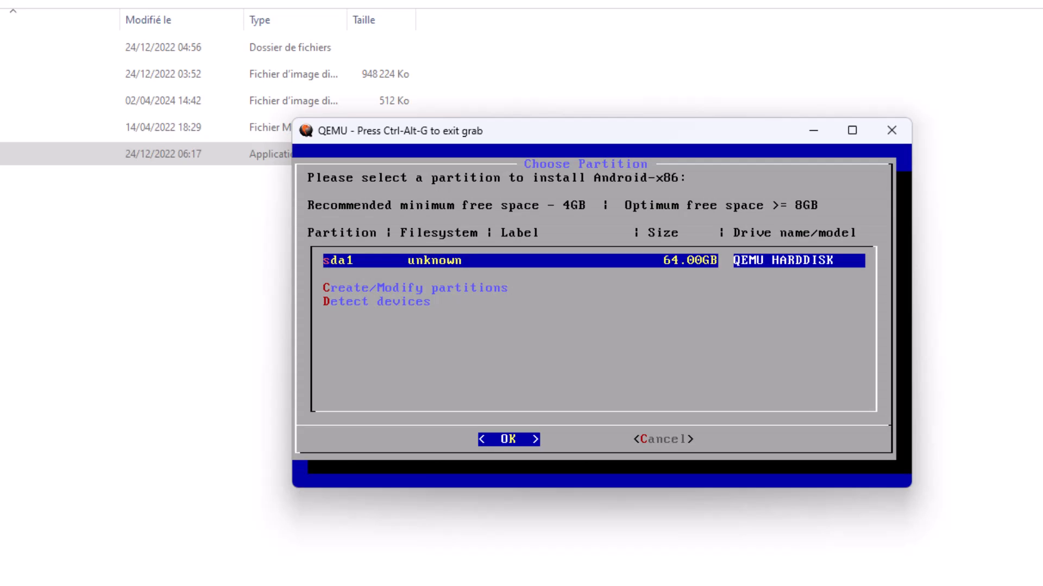
Select sda1 as the partition to install Android-x86 on and format it to ext4, confirming the format.
key("Return")
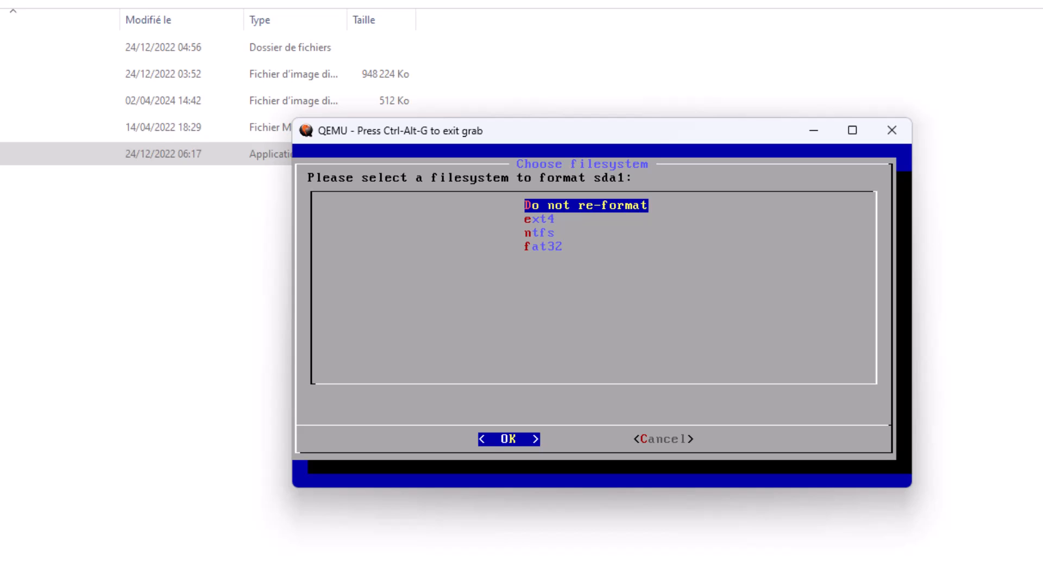
key("Down")
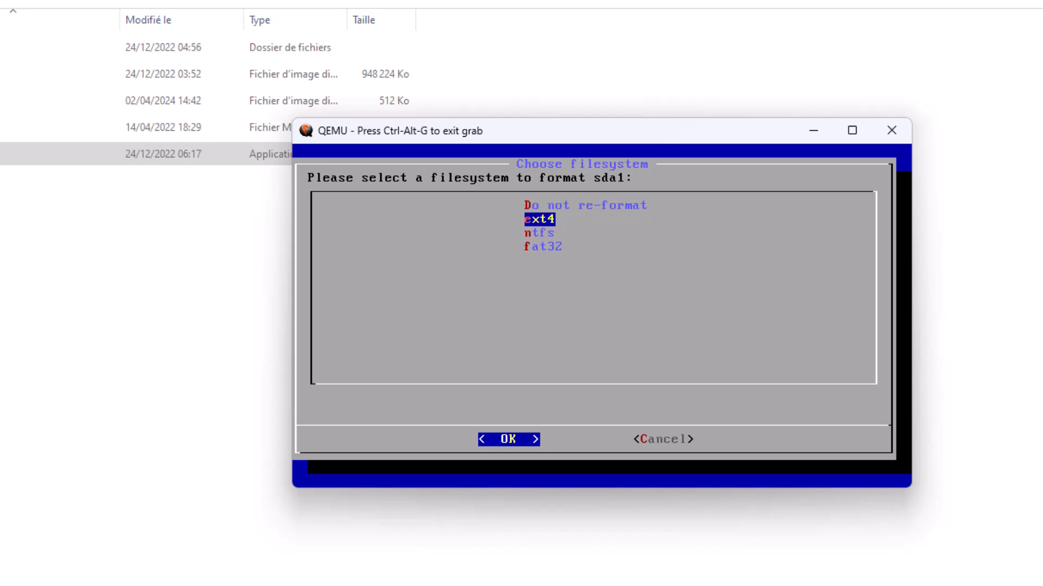
key("Return")
key("Left")
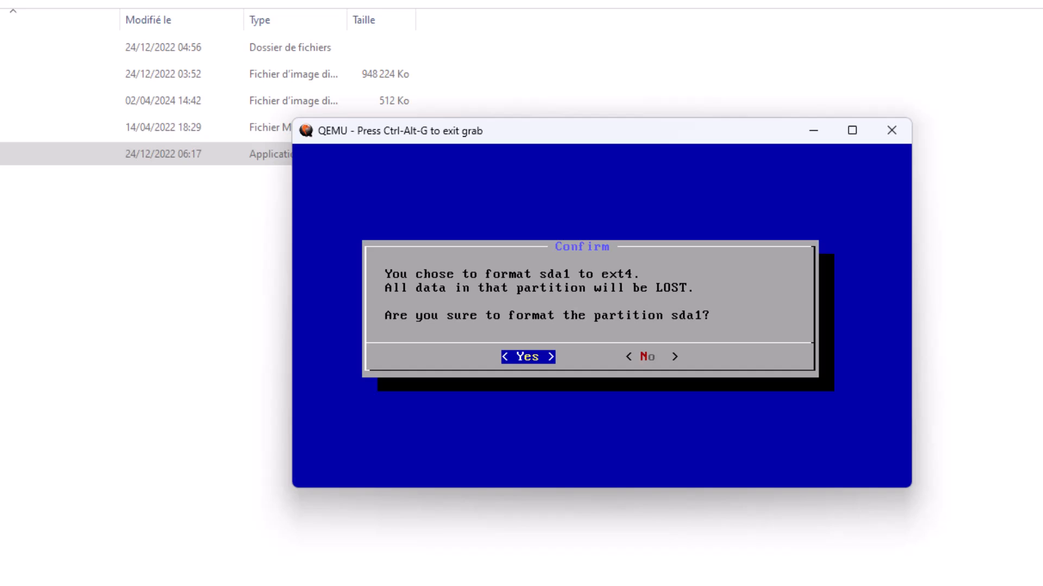
key("Return")
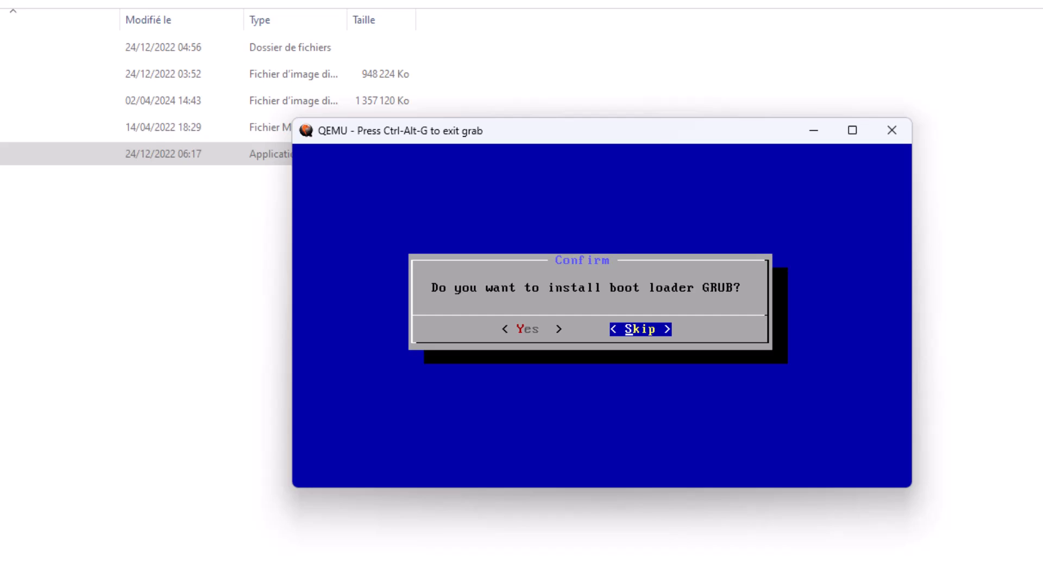
Install the GRUB boot loader and agree to convert /dev/sda from GPT to MBR.
key("Left")
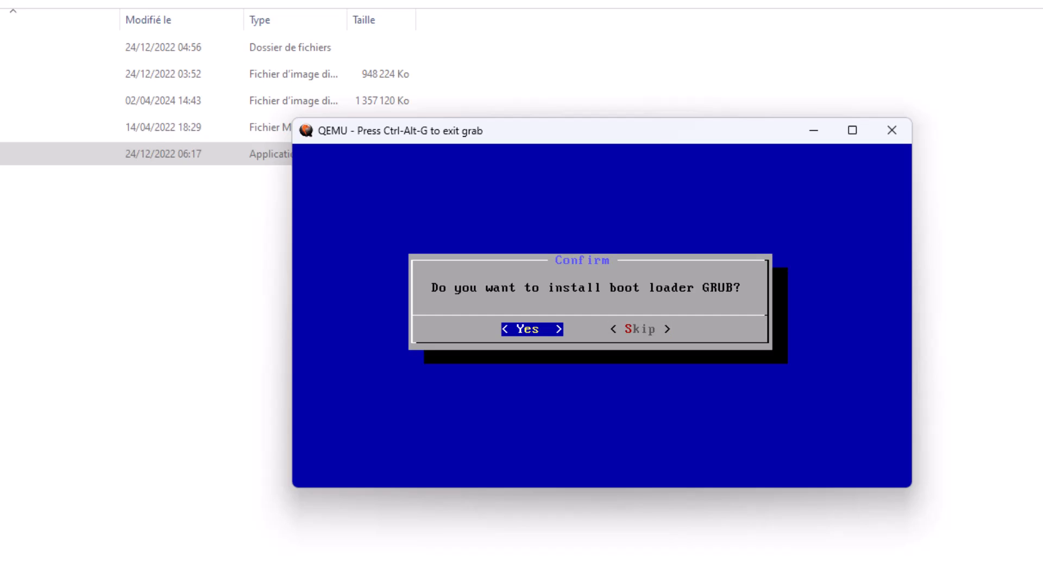
key("Return")
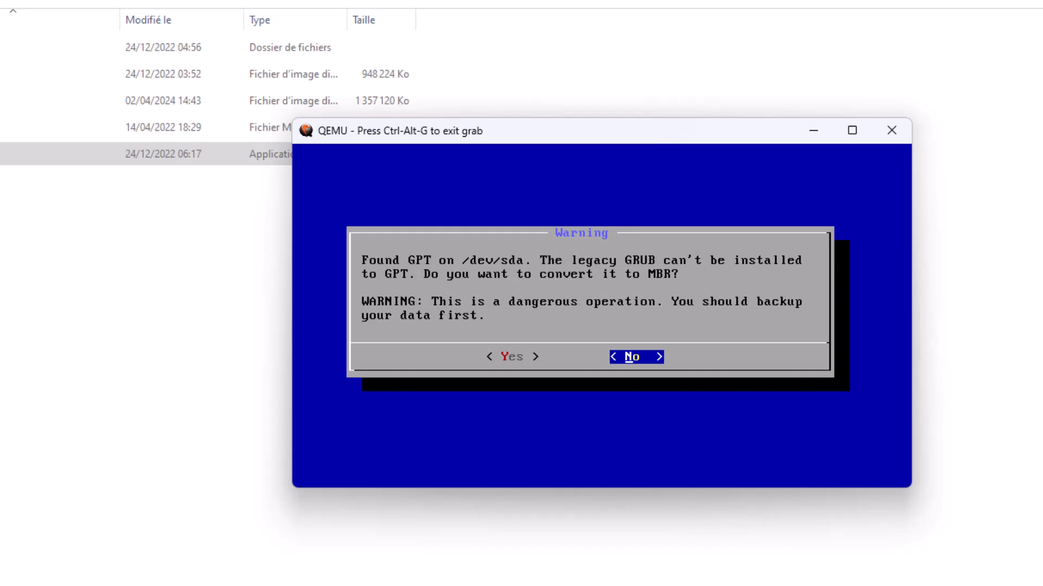
key("Left")
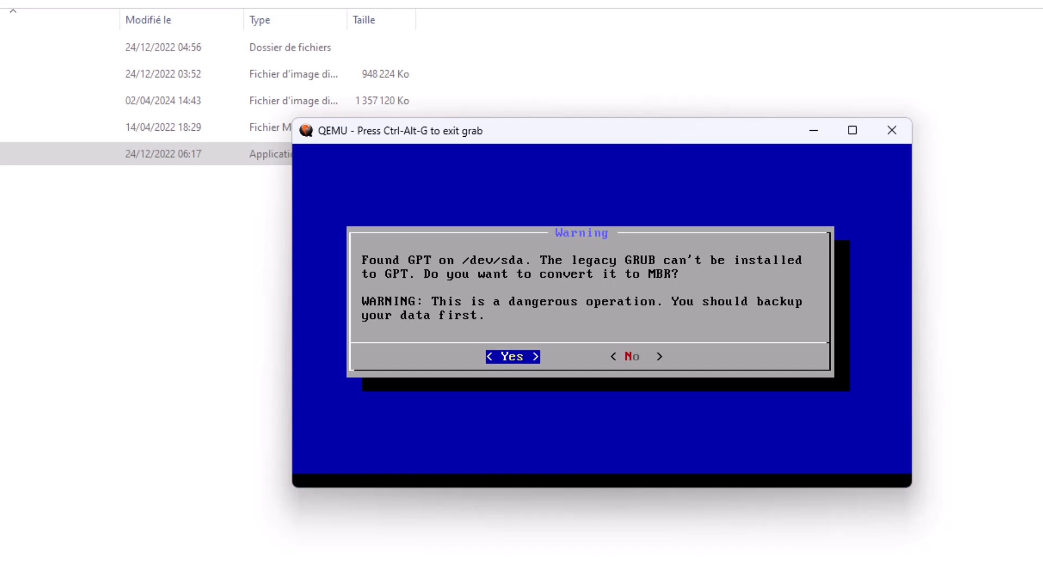
key("Return")
key("Left")
key("Return")
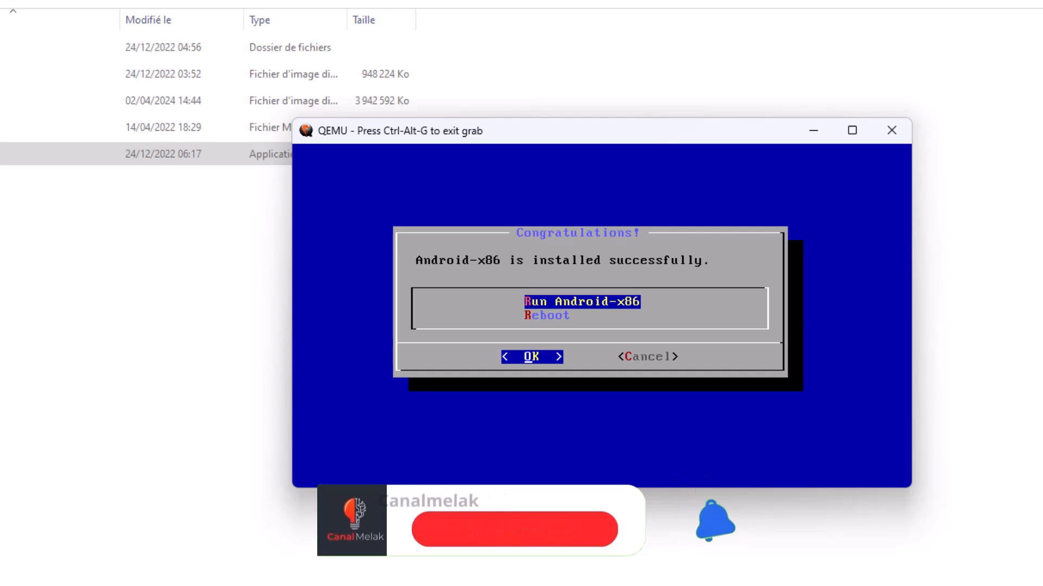
Run the installed Android-x86 and reposition the Trinity window on the desktop.
key("Return")
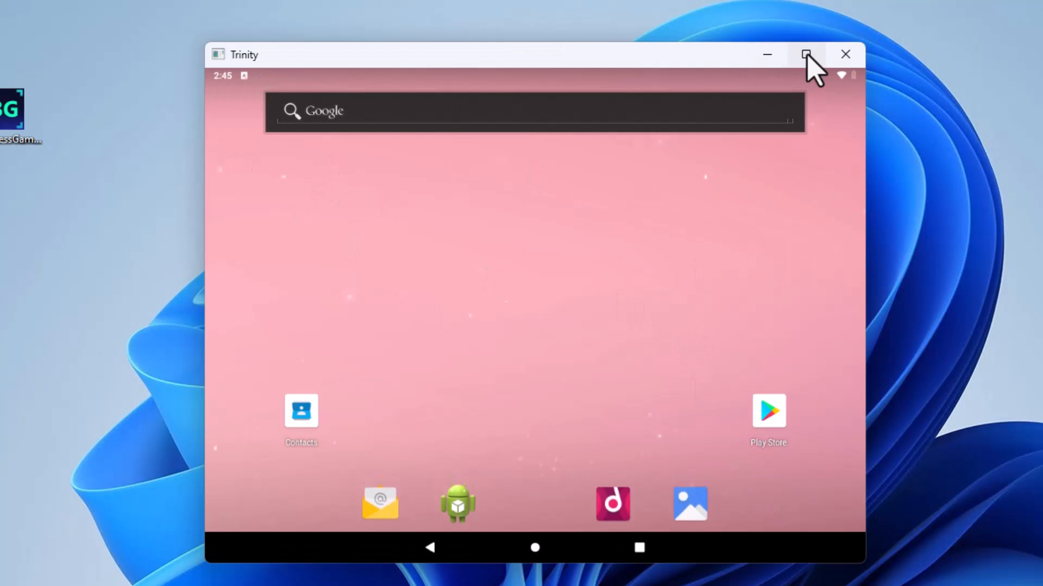
left_click(806, 54)
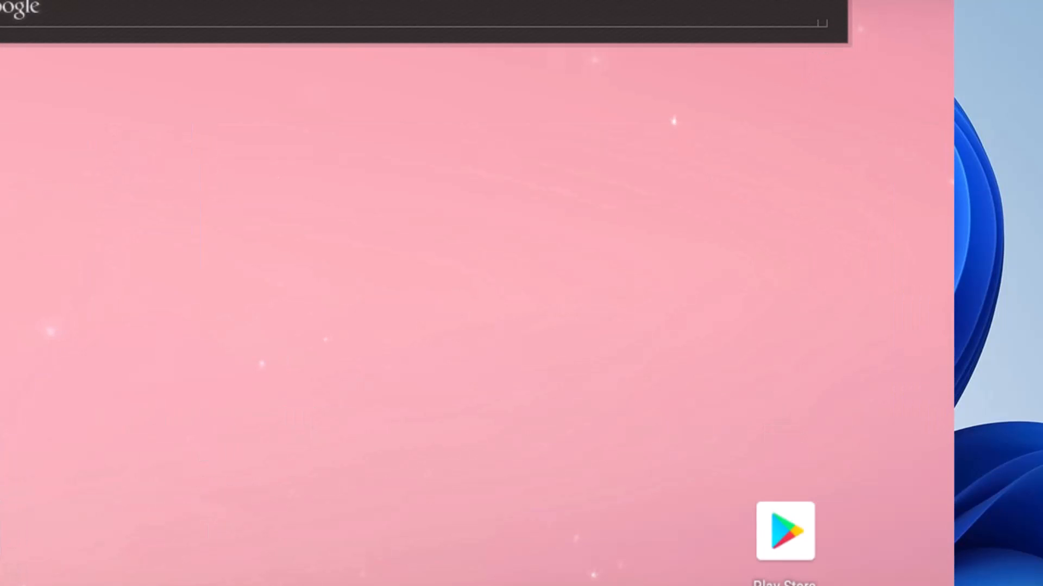
left_click_drag(796, 0, 730, 75)
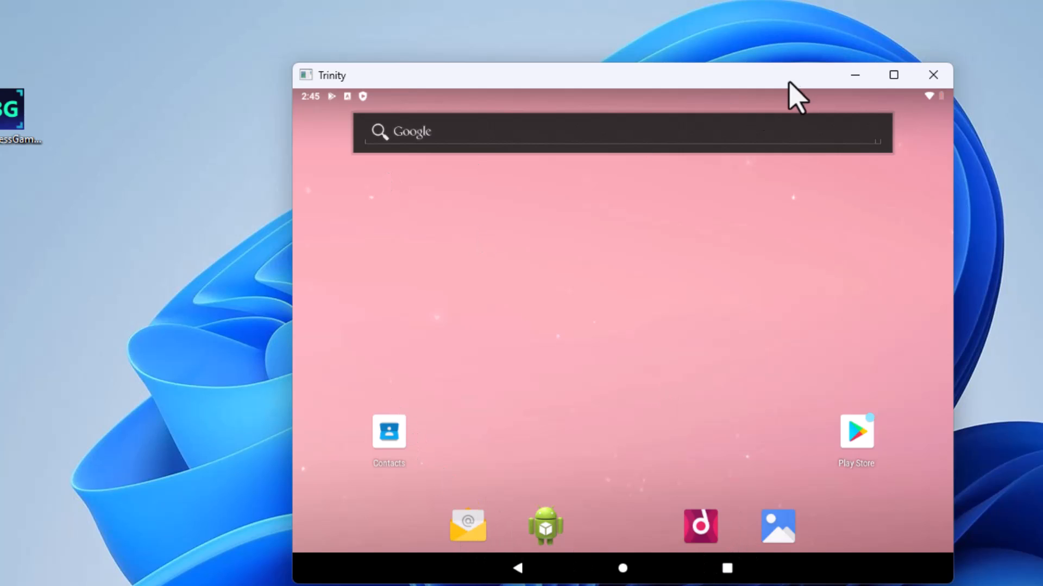
Set the AT Translated Set 2 keyboard's layout to French and turn on Show virtual keyboard, starting from the physical keyboard notification.
left_click_drag(803, 103, 804, 255)
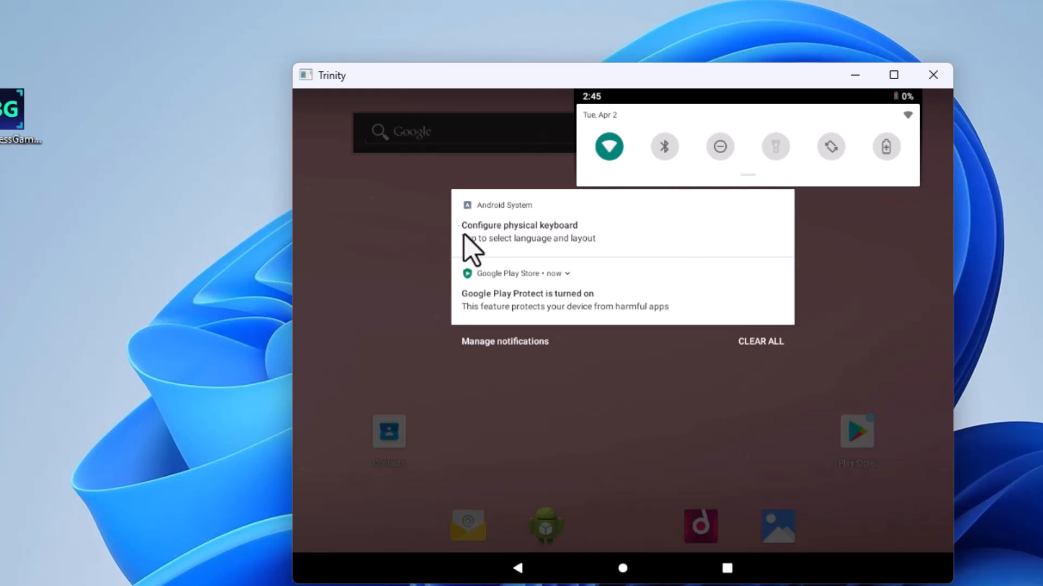
left_click(506, 234)
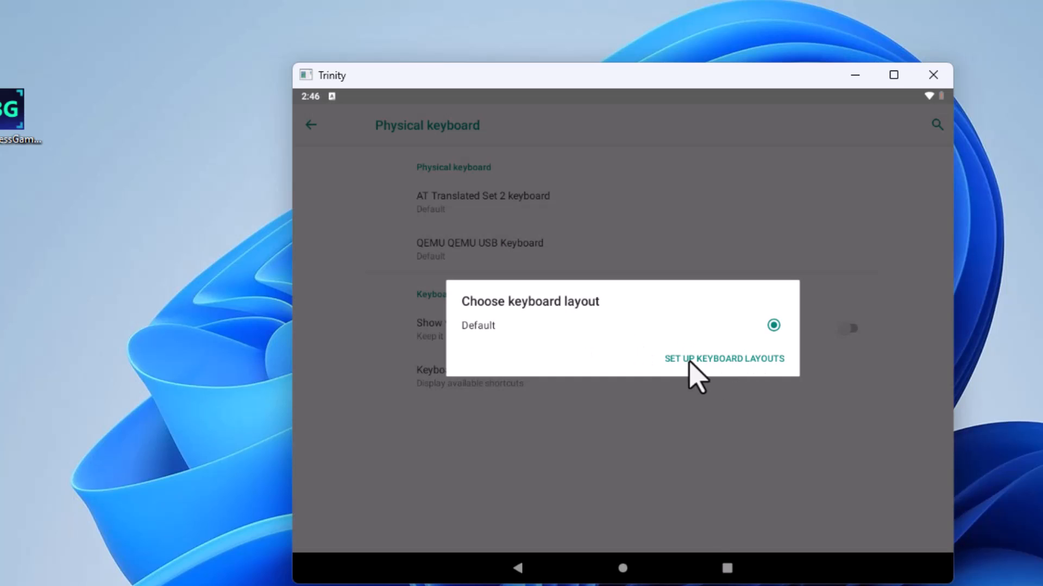
left_click(730, 363)
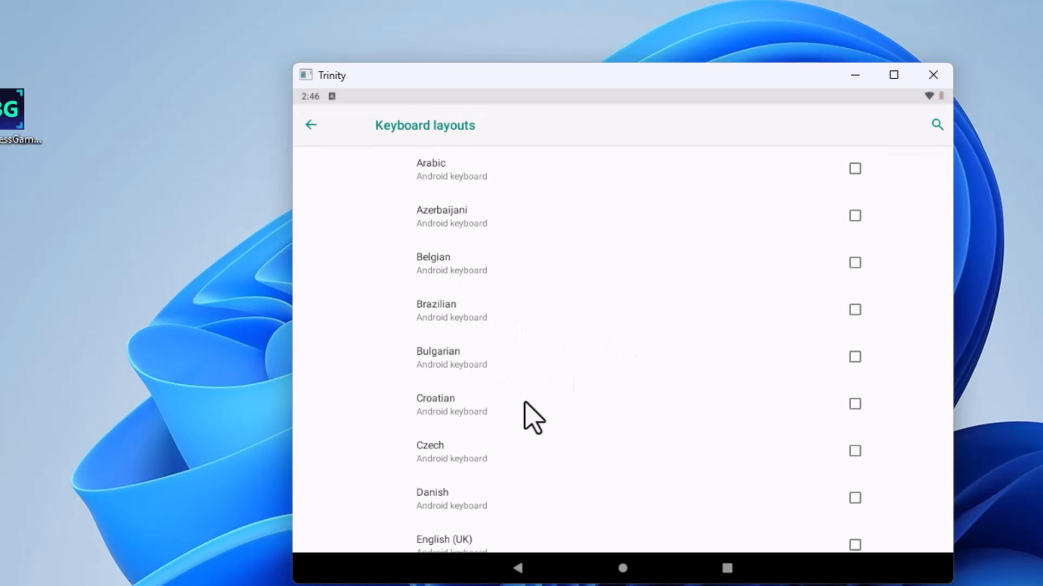
left_click_drag(532, 419, 530, 351)
left_click_drag(558, 414, 559, 233)
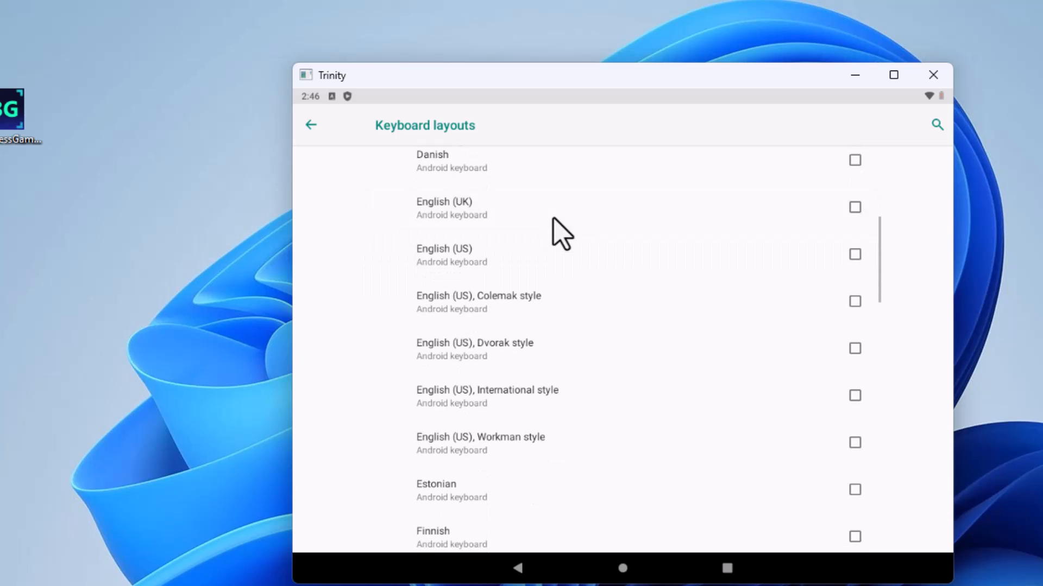
left_click_drag(561, 354, 560, 197)
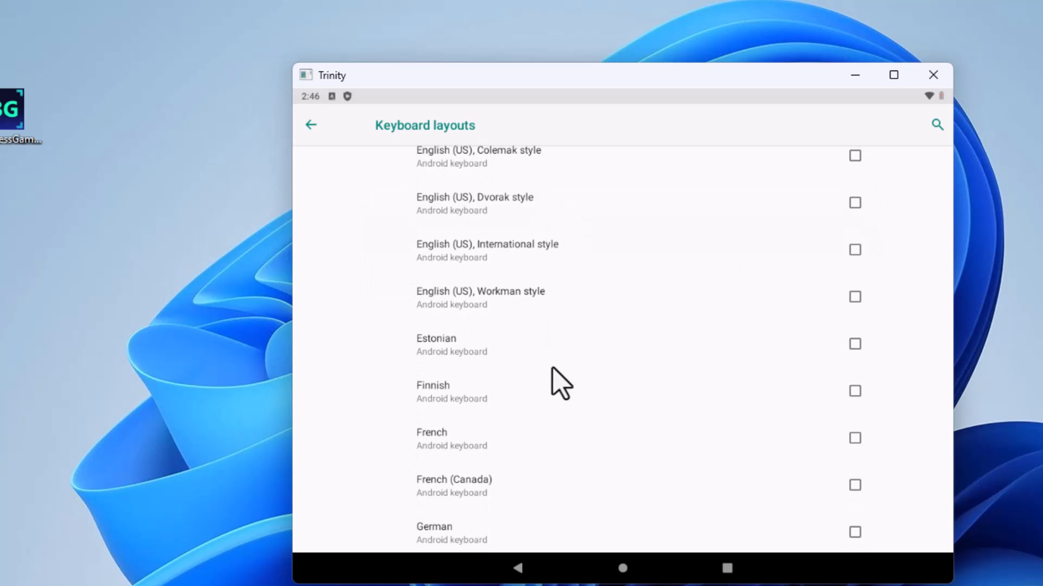
left_click_drag(553, 368, 545, 225)
left_click(446, 293)
left_click(309, 127)
left_click(308, 130)
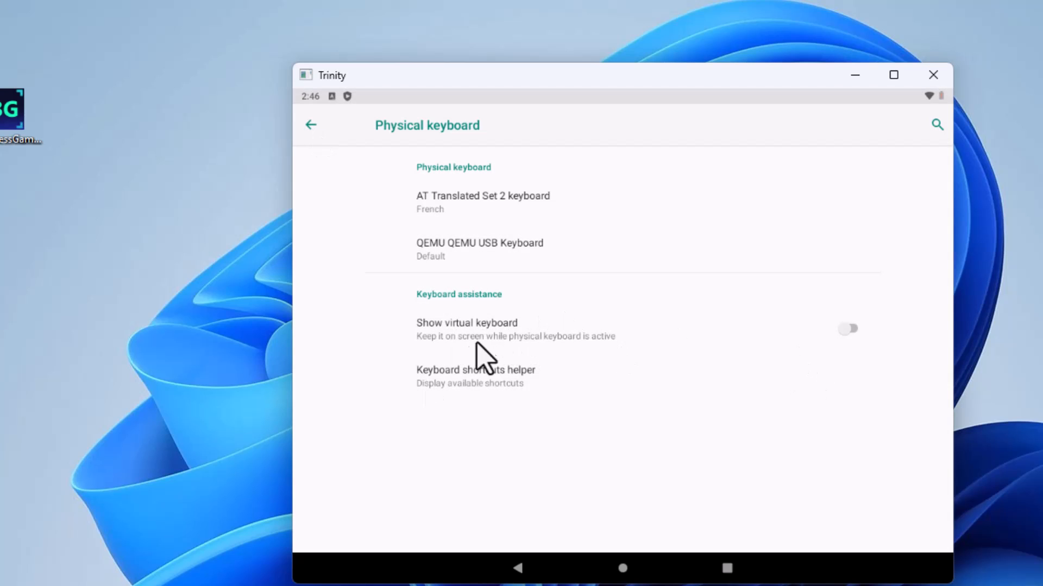
left_click(851, 333)
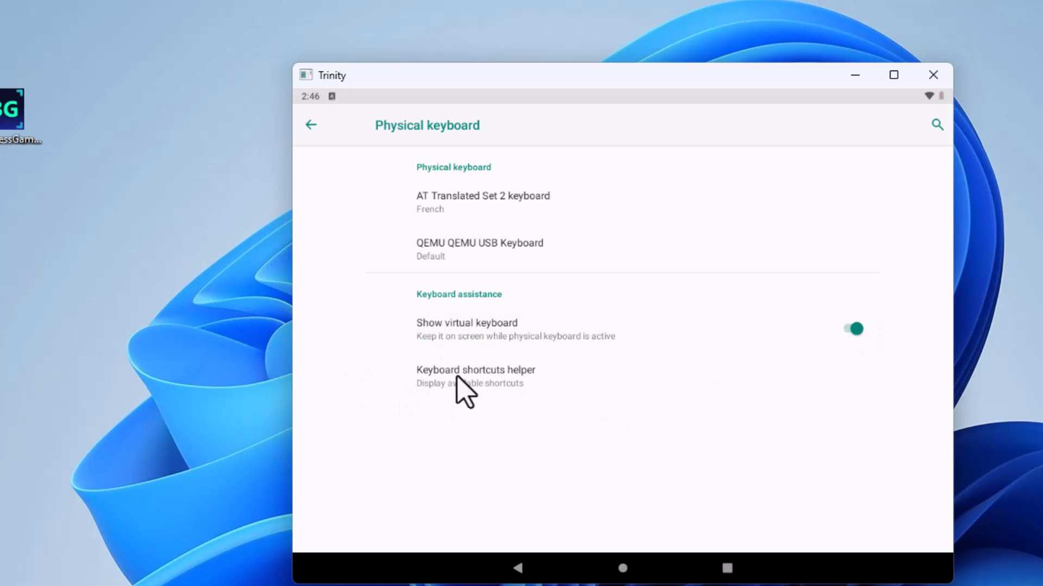
left_click(310, 125)
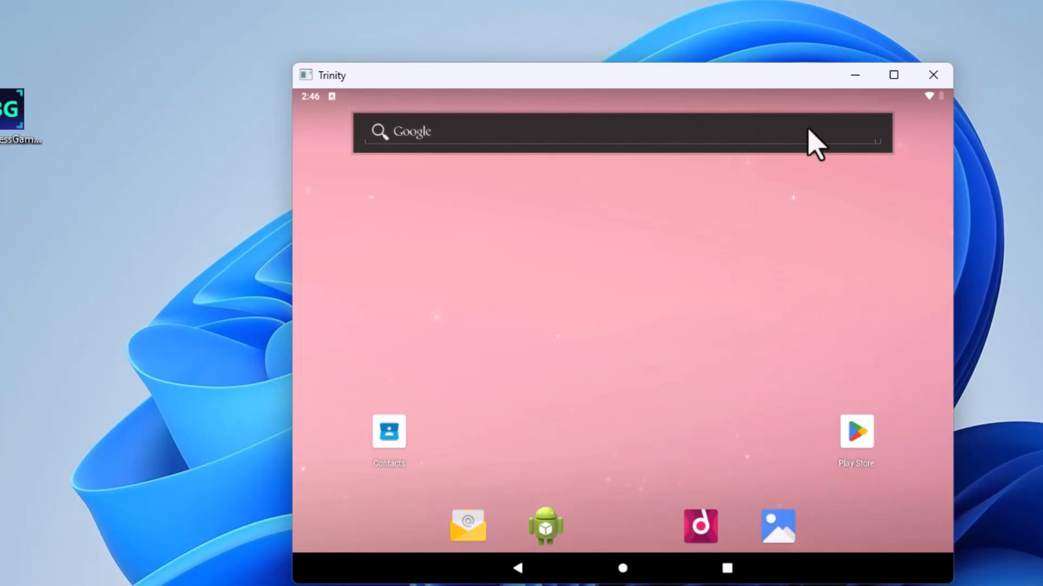
Open the Play Store and sign in with the Google account's e-mail, agreeing to the Google terms.
left_click(855, 430)
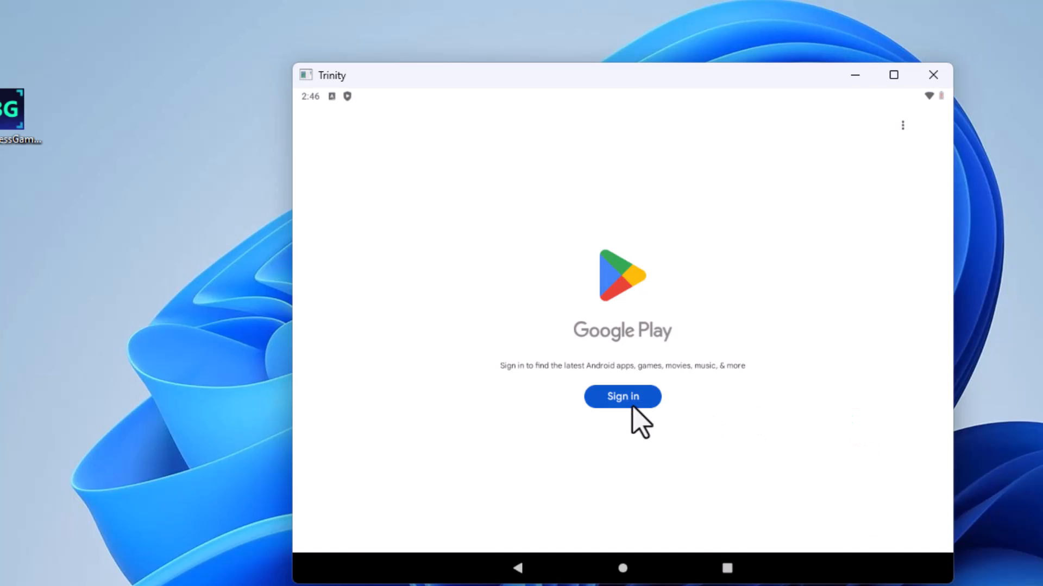
left_click(619, 404)
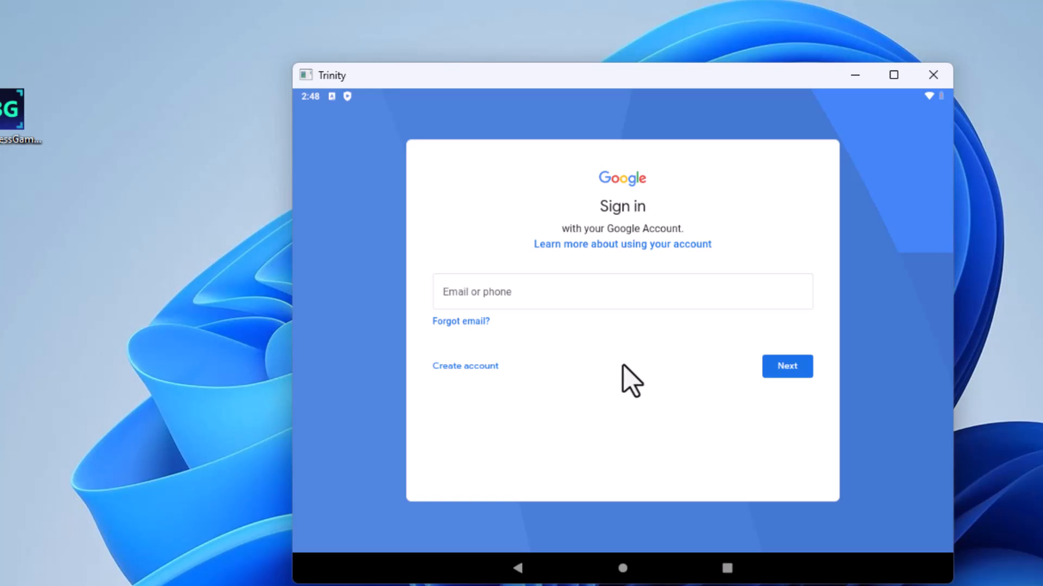
left_click(465, 308)
left_click(745, 476)
left_click(441, 369)
left_click(507, 477)
left_click(501, 368)
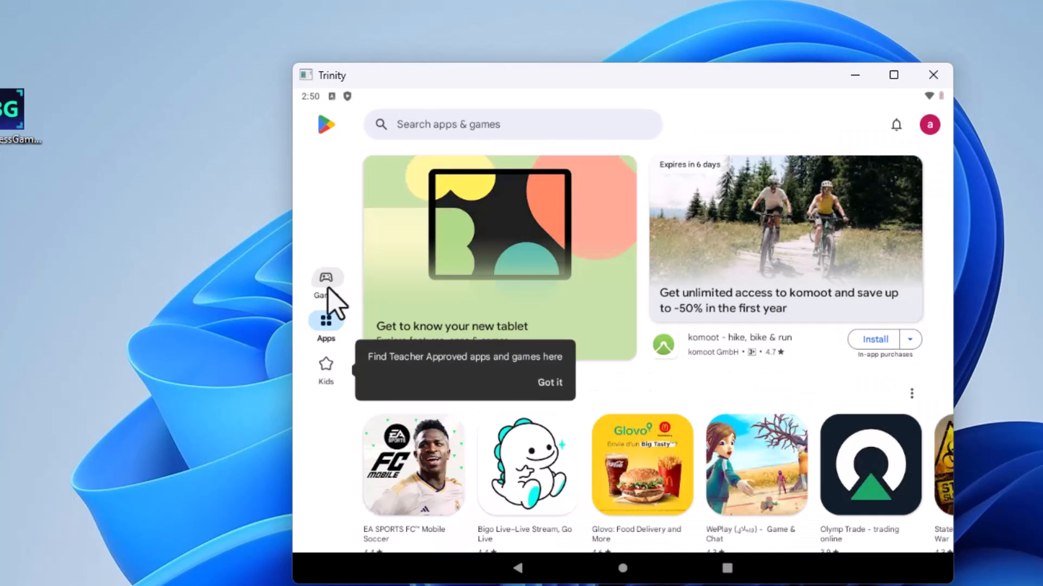
Browse the Games, Apps and Kids sections of the Play Store to see which titles are offered.
left_click(326, 278)
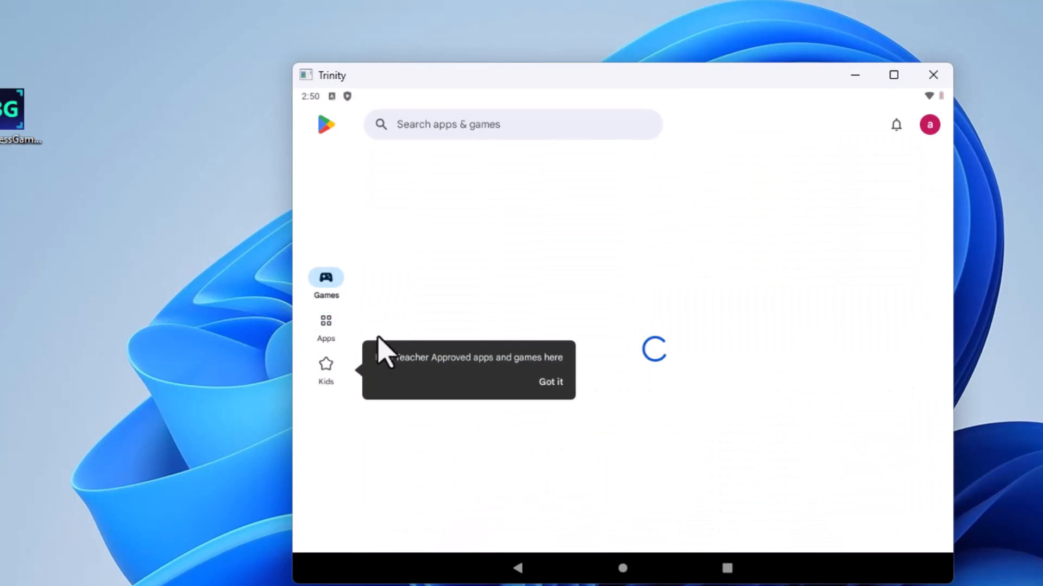
scroll(601, 309, "down", 3)
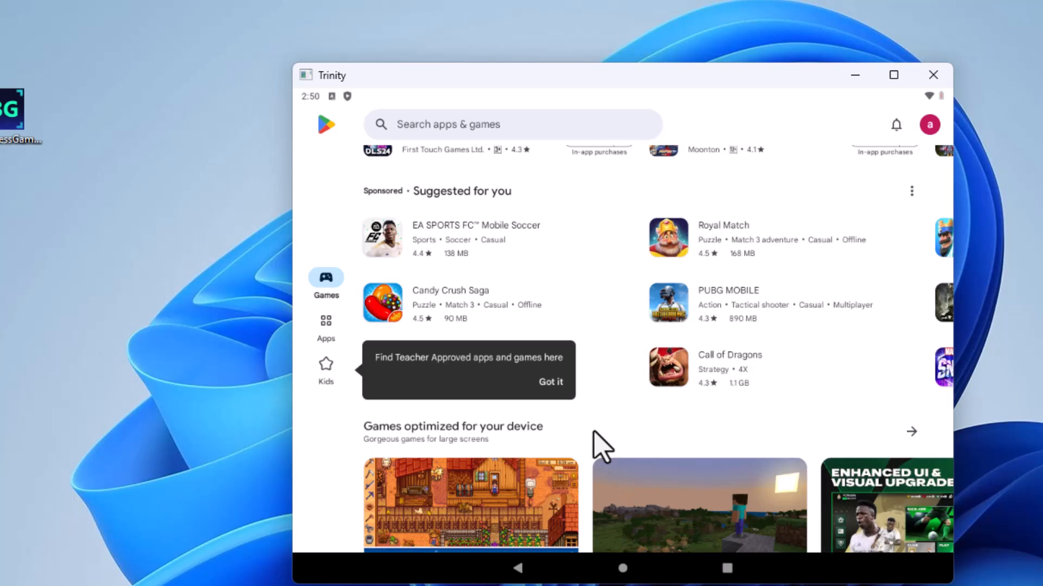
left_click_drag(600, 445, 624, 228)
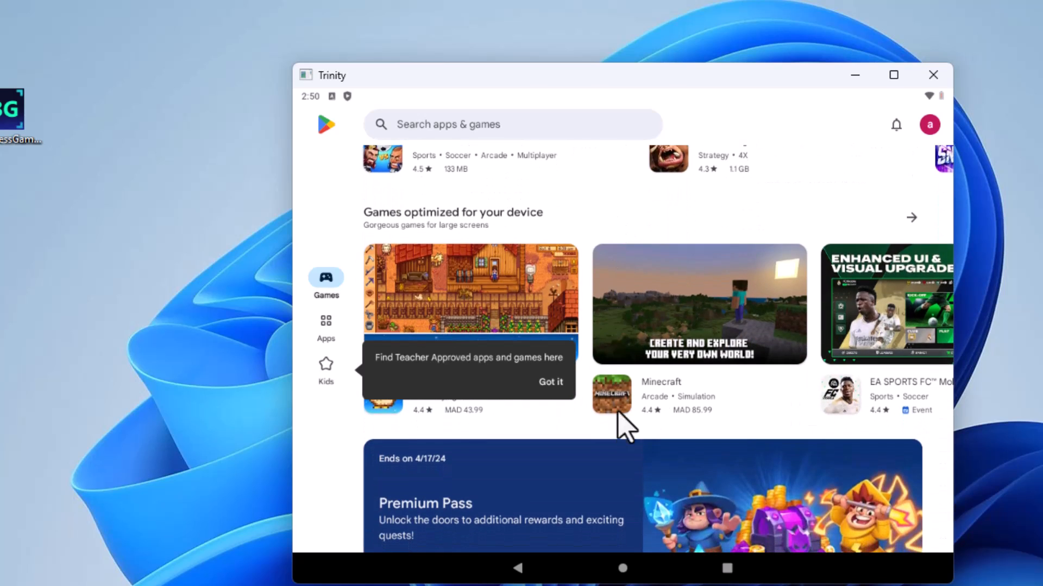
left_click_drag(590, 430, 604, 168)
left_click_drag(633, 221, 605, 218)
left_click(326, 329)
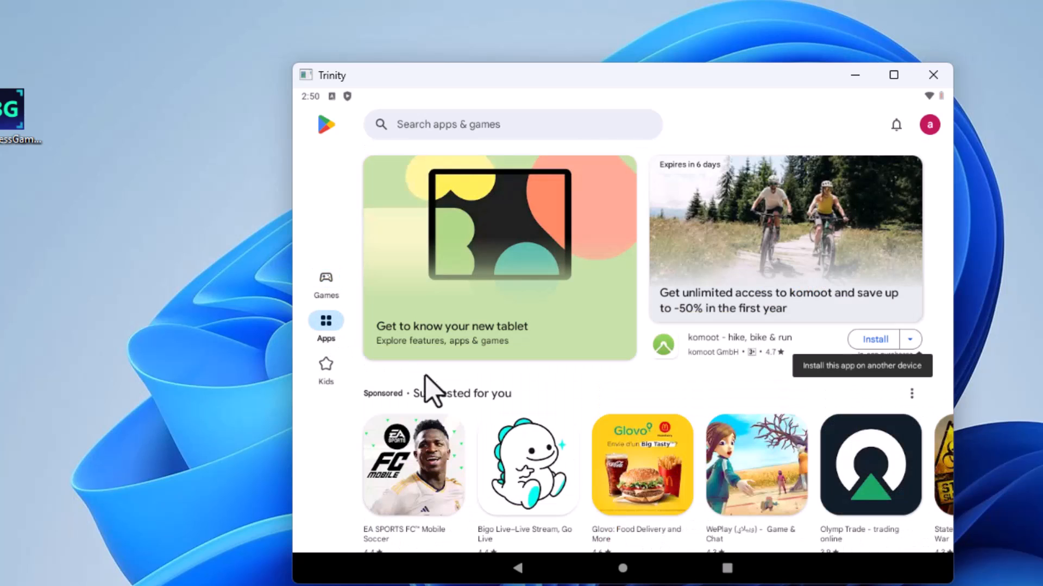
scroll(546, 303, "down", 10)
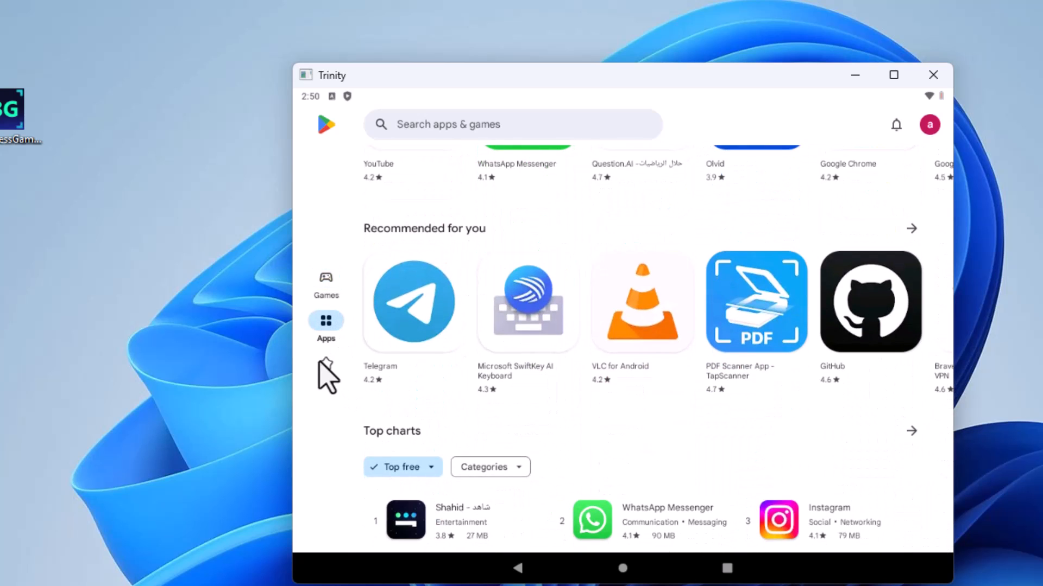
left_click(321, 362)
left_click_drag(496, 461, 559, 263)
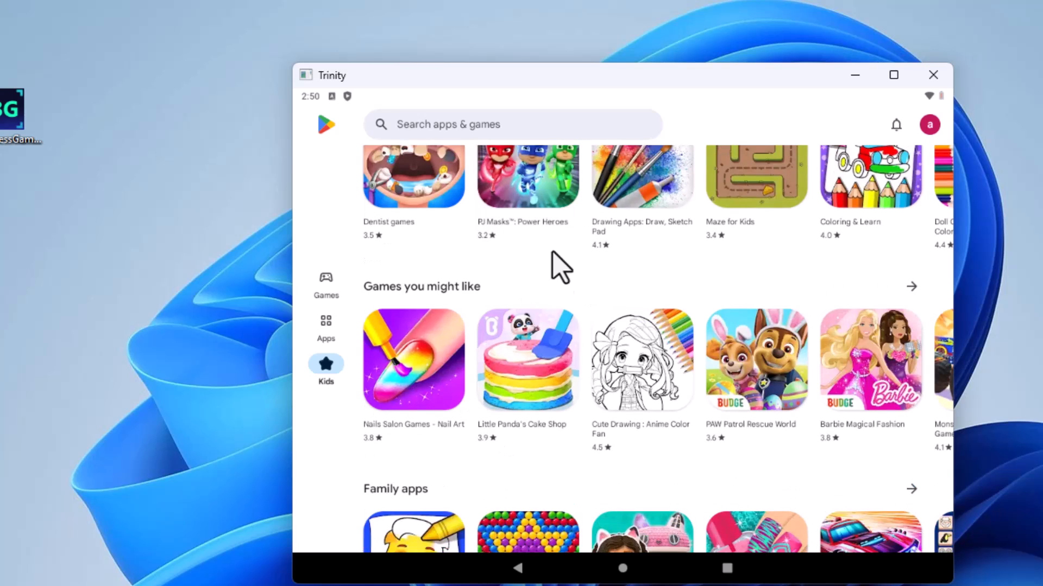
Return to the Apps section and view the pages of Telegram, WhatsApp Messenger and Facebook Lite.
left_click(326, 328)
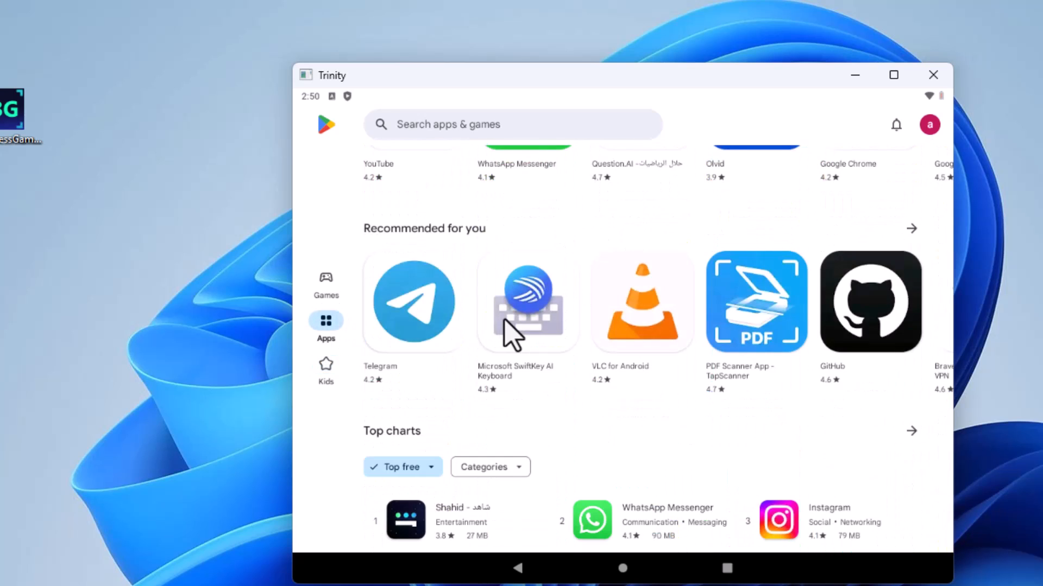
left_click(426, 314)
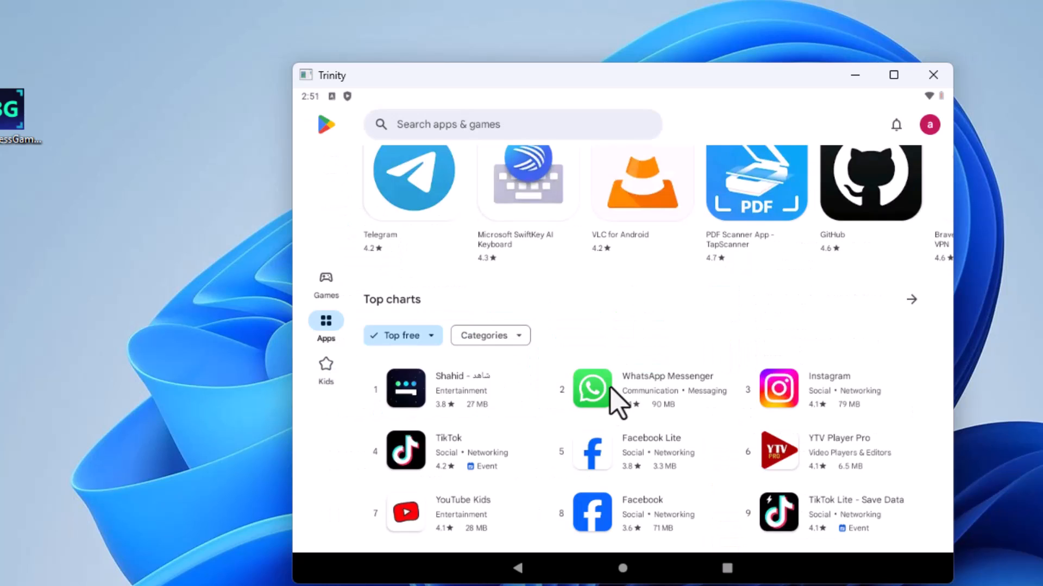
left_click(610, 387)
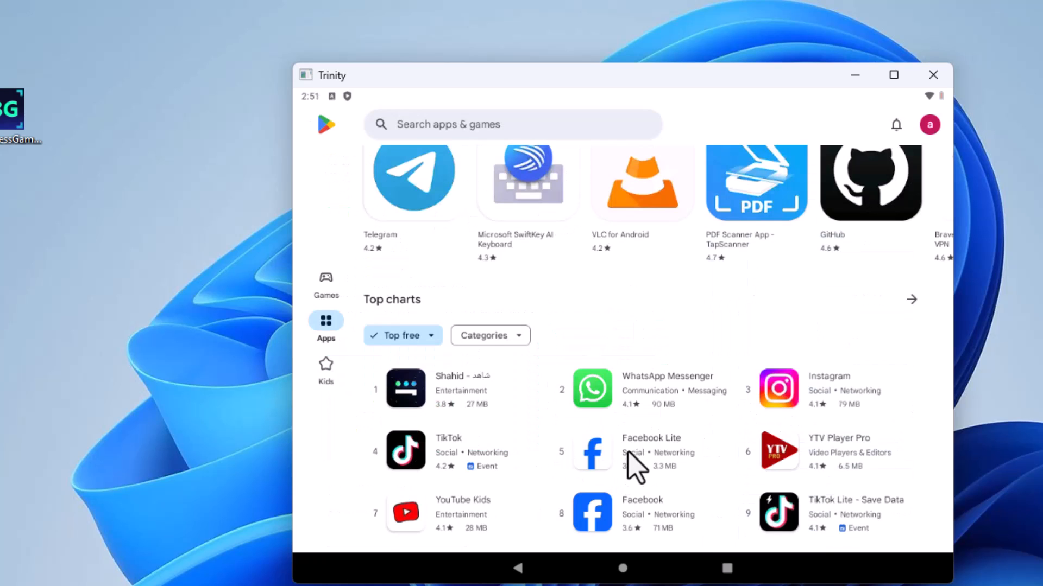
left_click(628, 452)
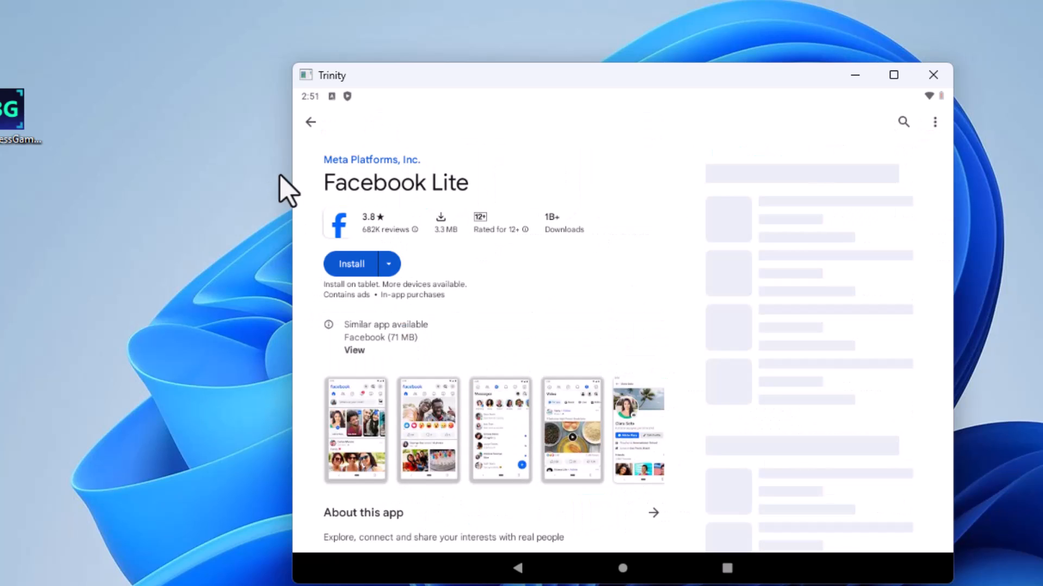
Leave the Facebook Lite page, switch to the Games section and view the page of Doomsday: Last Survivors.
left_click(310, 122)
scroll(555, 402, "down", 3)
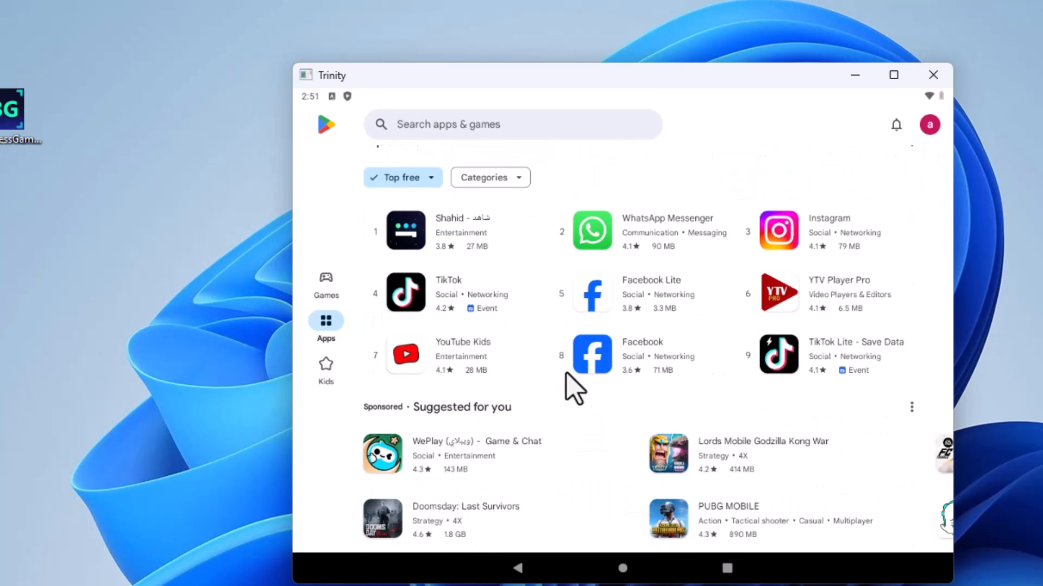
left_click(326, 281)
scroll(552, 376, "down", 7)
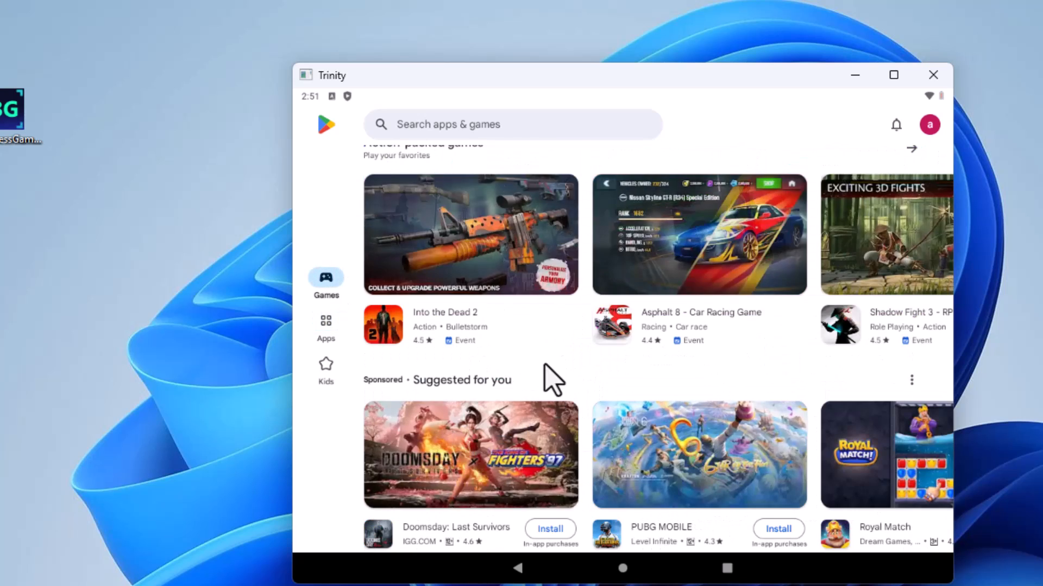
scroll(493, 380, "down", 2)
left_click(507, 449)
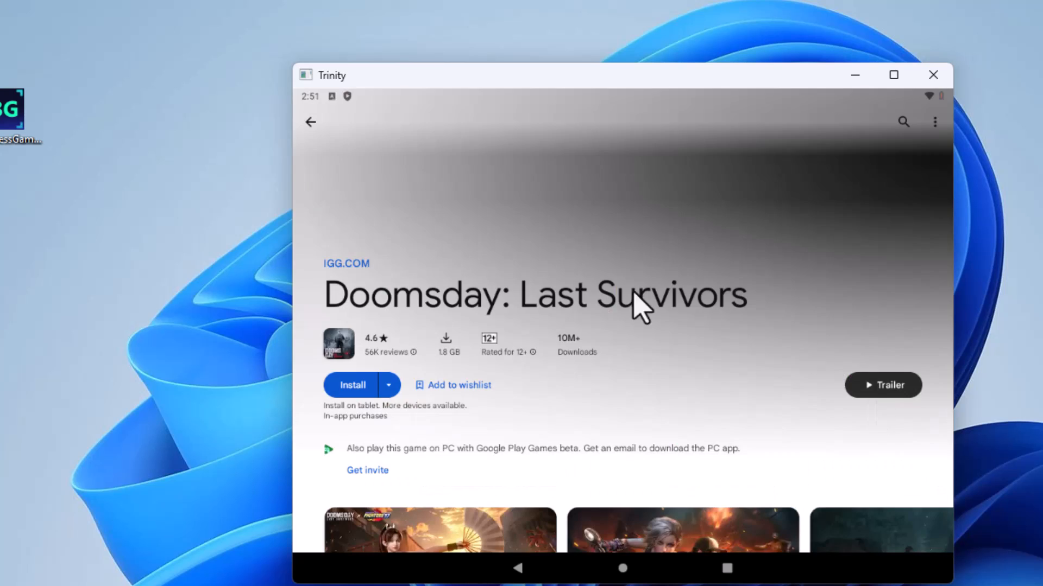
left_click(312, 124)
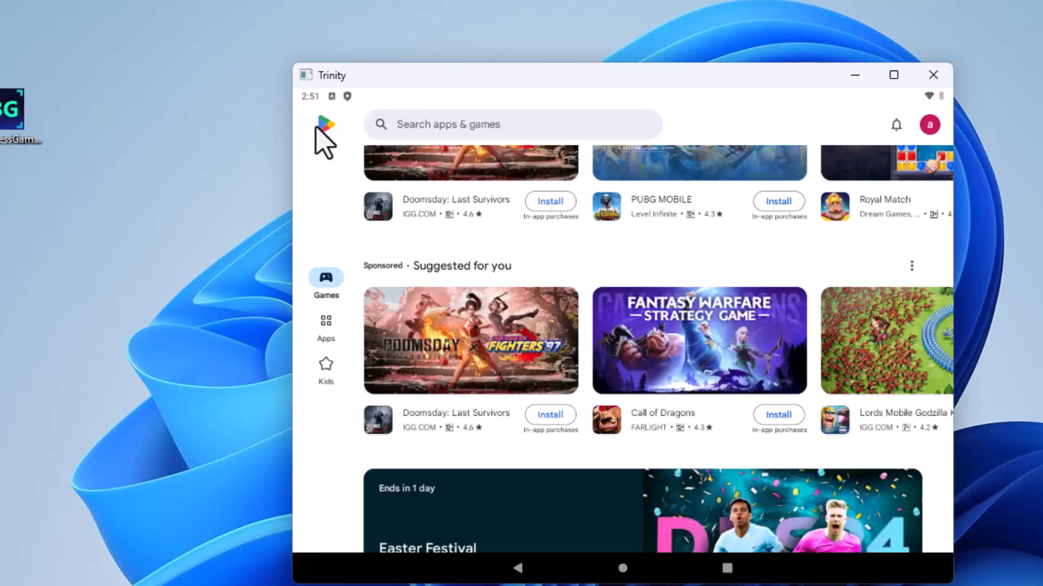
Browse the Games section through Top charts, the recommended titles and the casual games down to Multiplayer games.
scroll(604, 418, "down", 8)
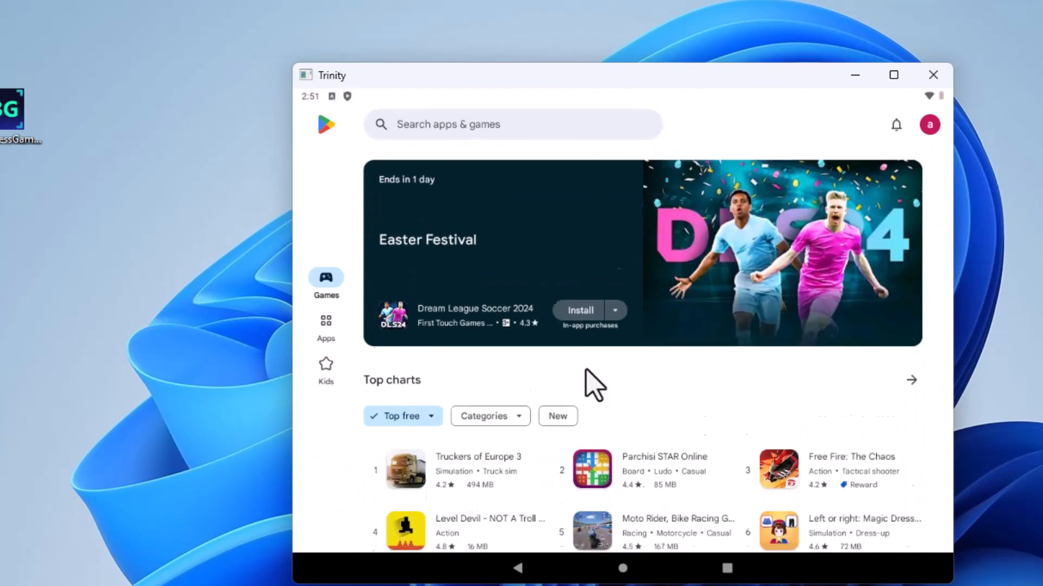
scroll(563, 372, "down", 2)
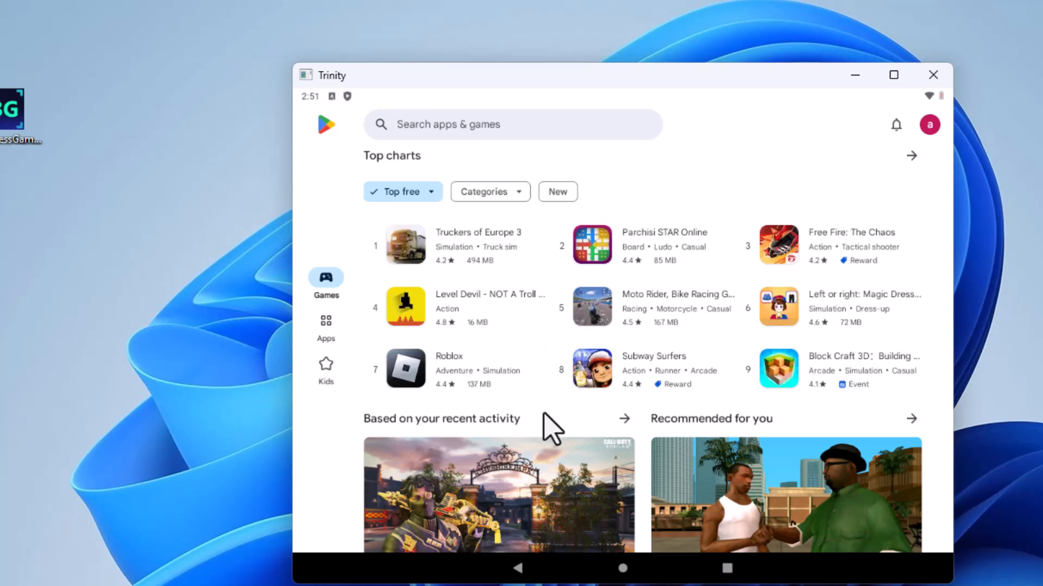
left_click_drag(543, 414, 543, 293)
left_click_drag(555, 380, 554, 269)
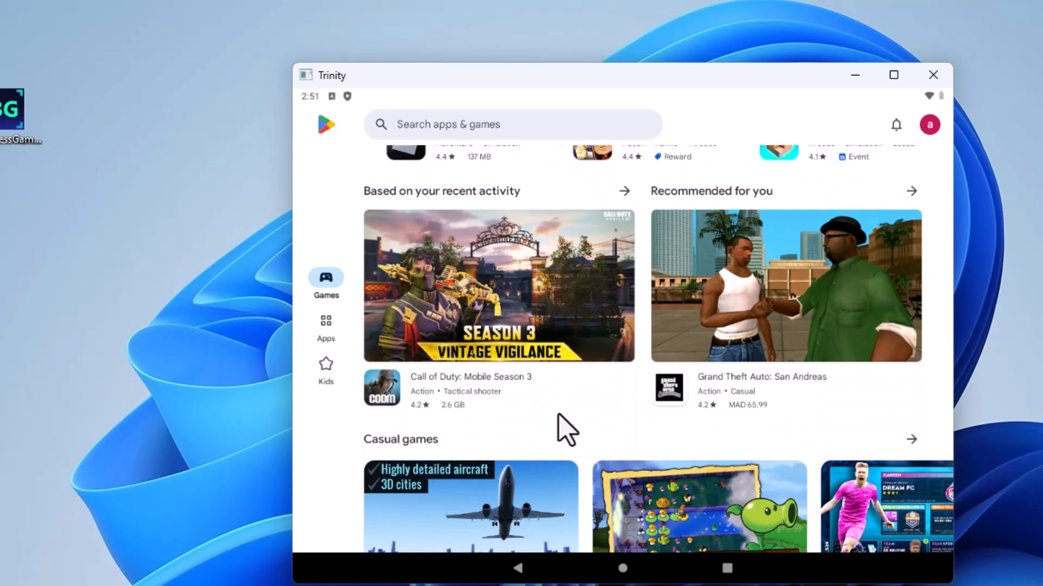
left_click_drag(558, 413, 547, 284)
left_click_drag(552, 487, 568, 418)
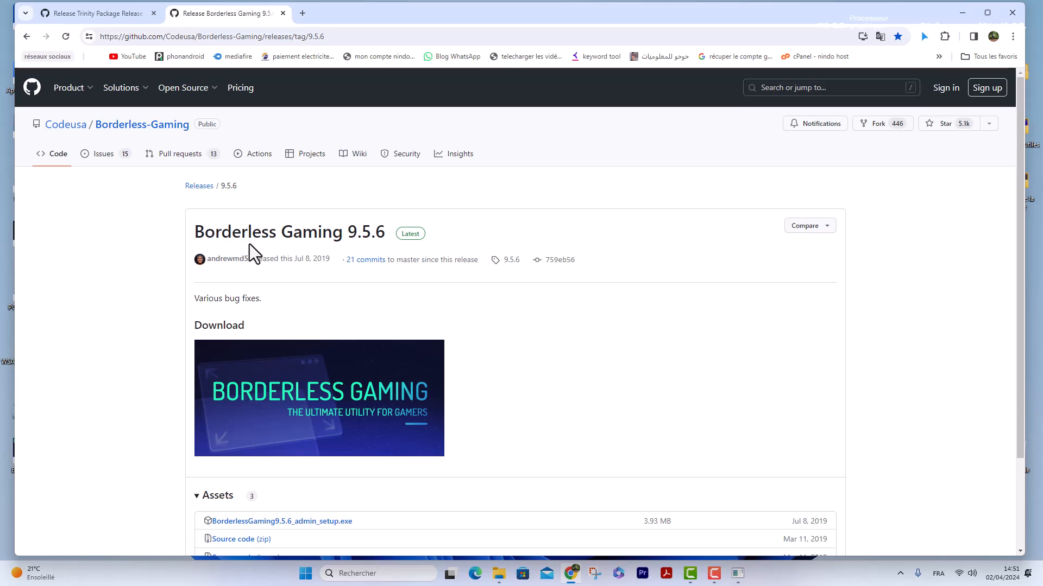
Check the Borderless Gaming 9.5.6 release assets on GitHub and launch Borderless Gaming from its desktop shortcut.
scroll(577, 464, "down", 1)
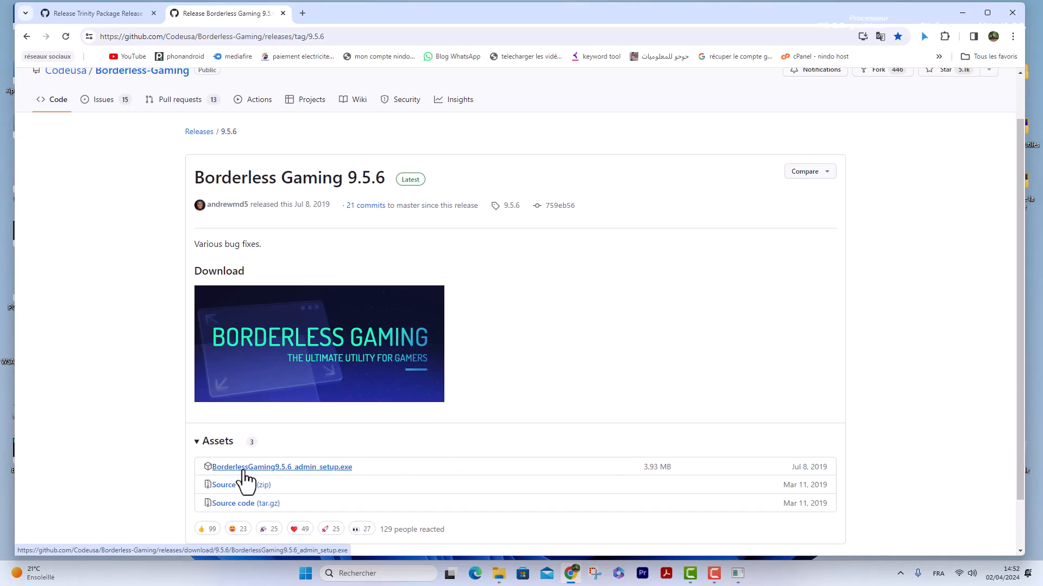
left_click(965, 10)
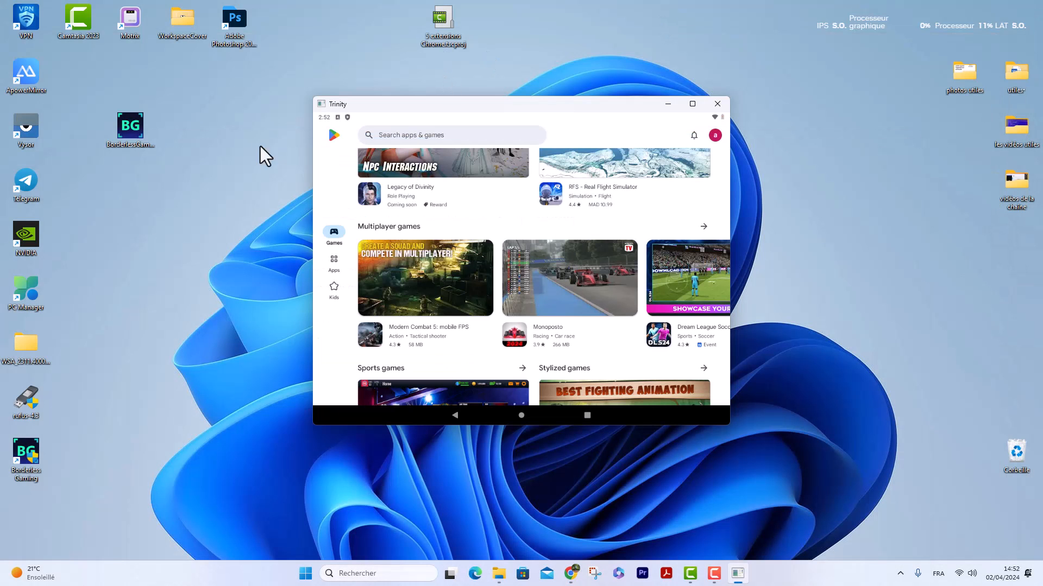
left_click_drag(26, 454, 193, 235)
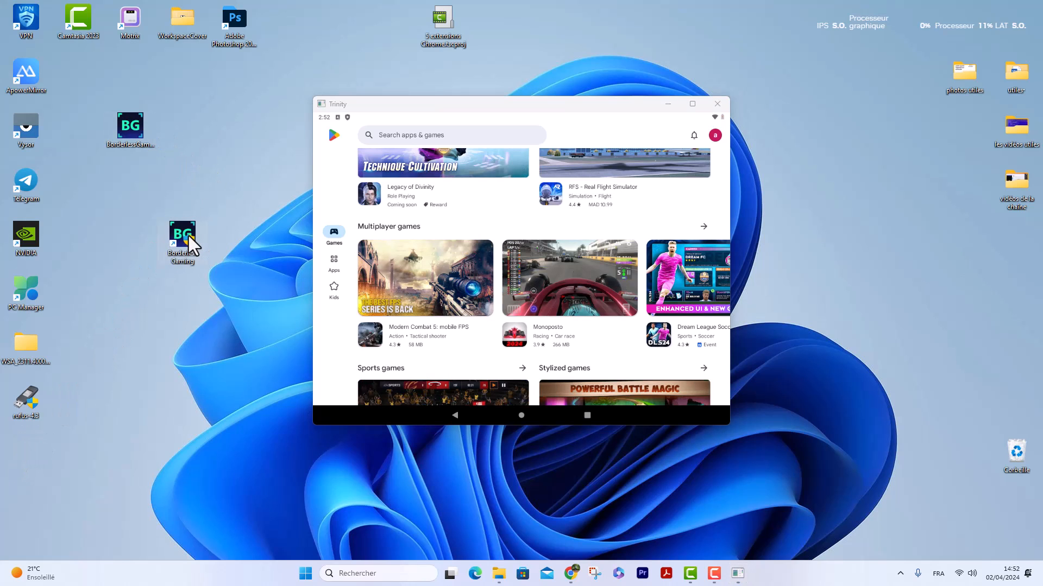
double_click(188, 237)
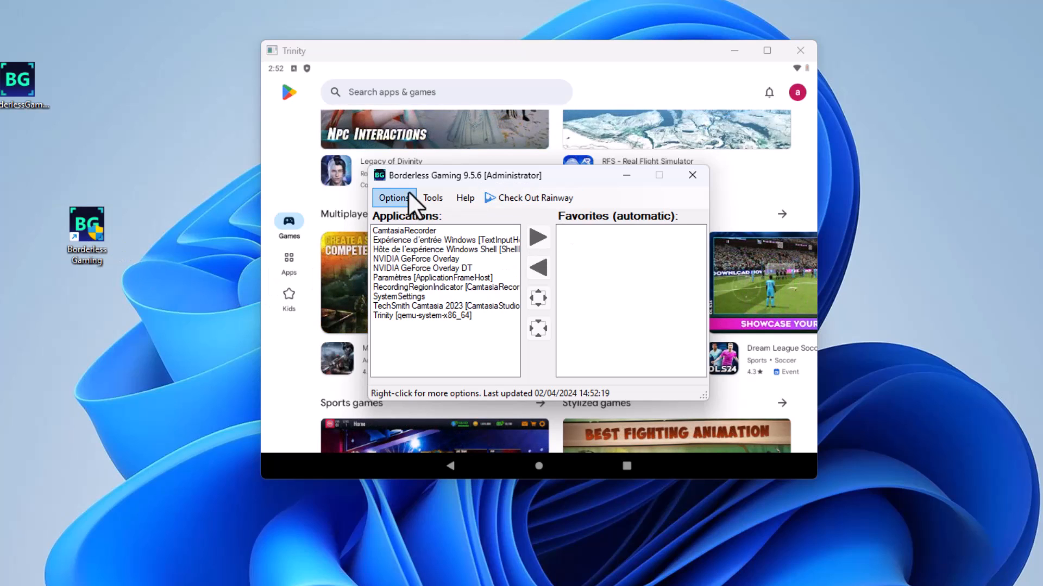
Add Trinity [qemu-system-x86_64] to the automatic favorites in Borderless Gaming and close its window.
left_click(405, 317)
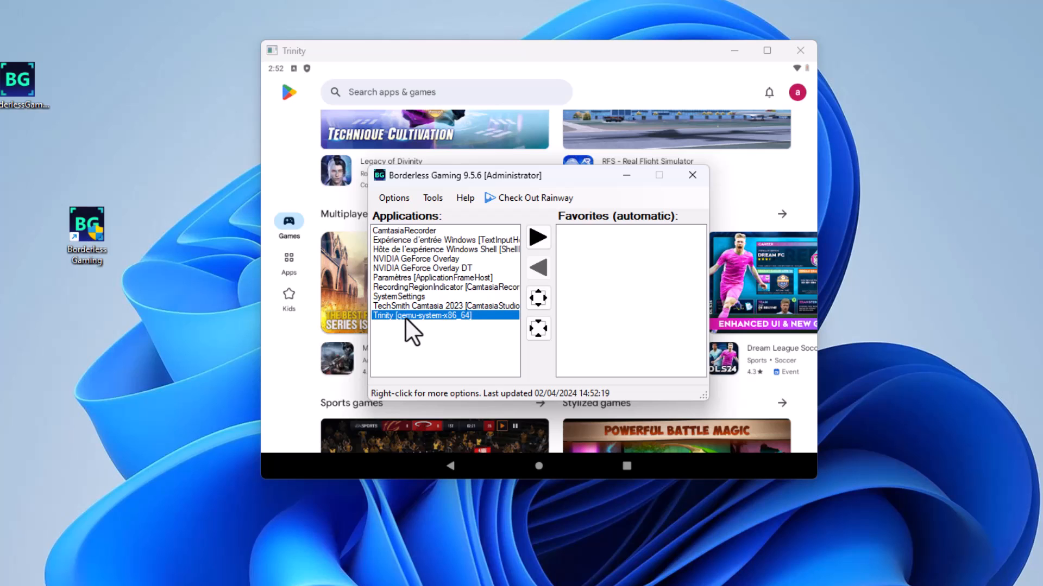
left_click(537, 239)
left_click(693, 175)
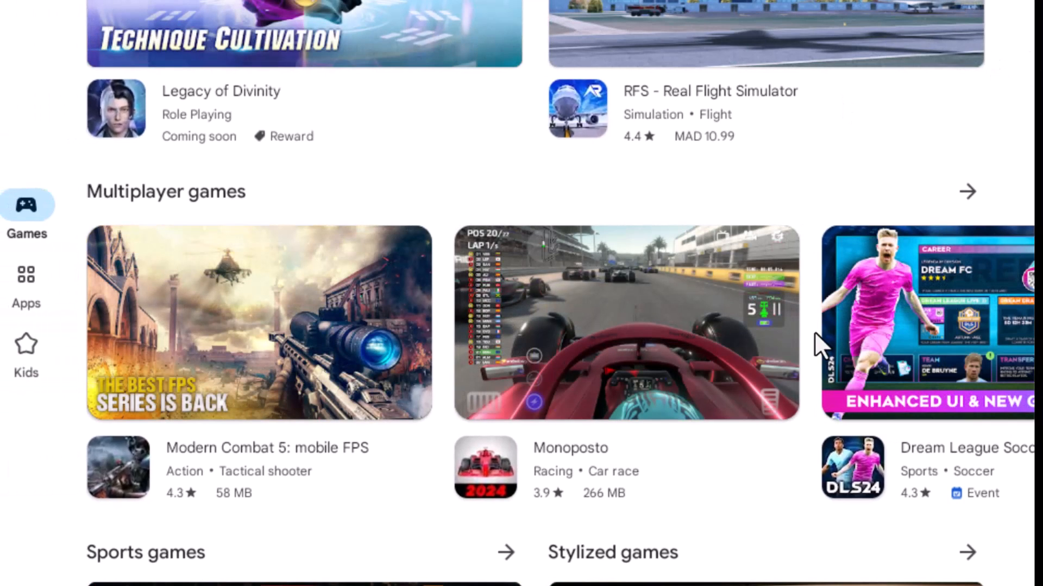
Browse the Play Store's Games and Apps sections in the borderless Trinity window and reopen the store from the recent apps overview.
scroll(439, 385, "down", 10)
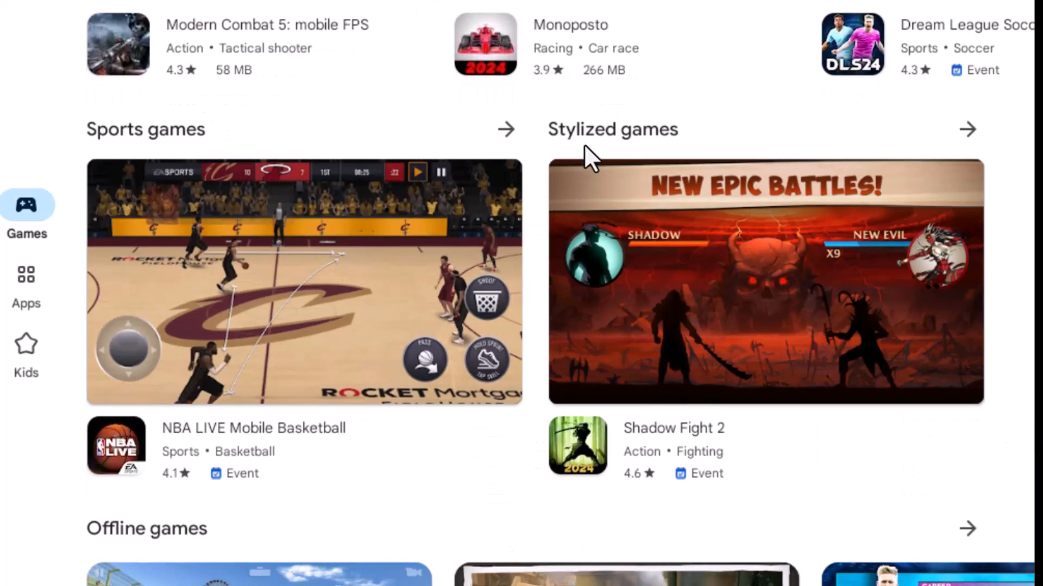
scroll(442, 244, "down", 8)
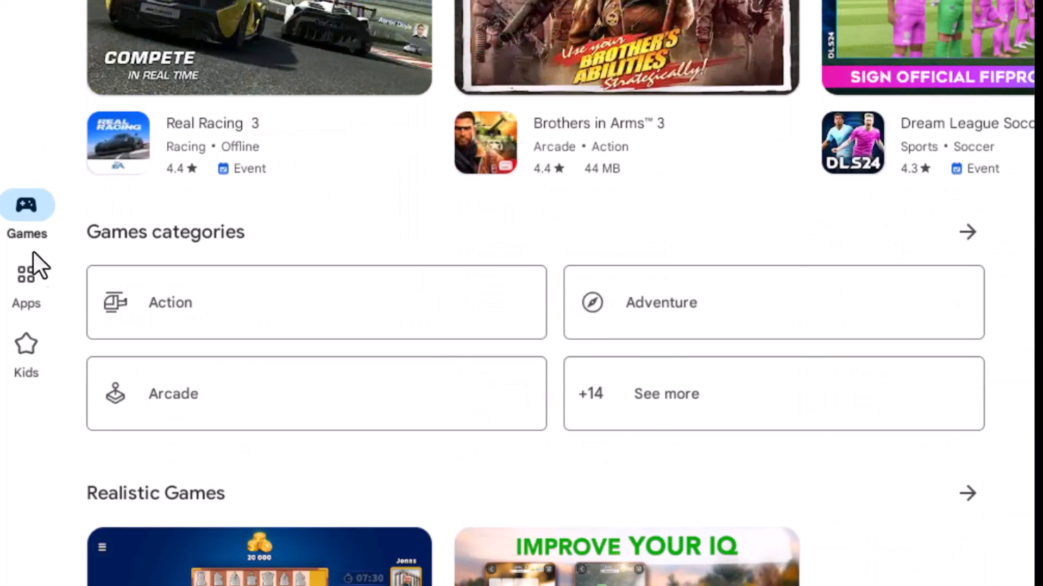
left_click(26, 277)
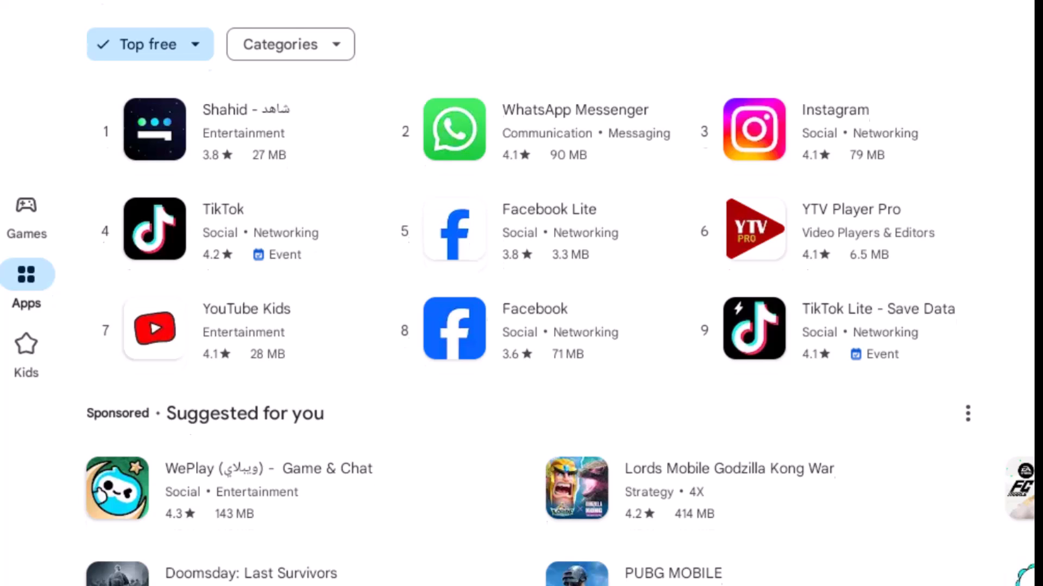
left_click(565, 585)
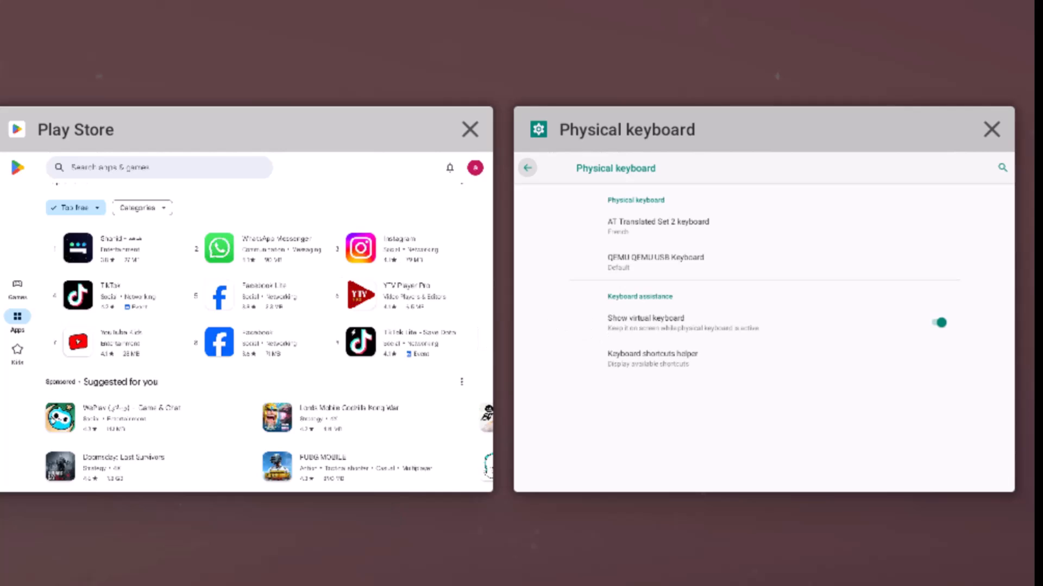
left_click(348, 271)
left_click(944, 1)
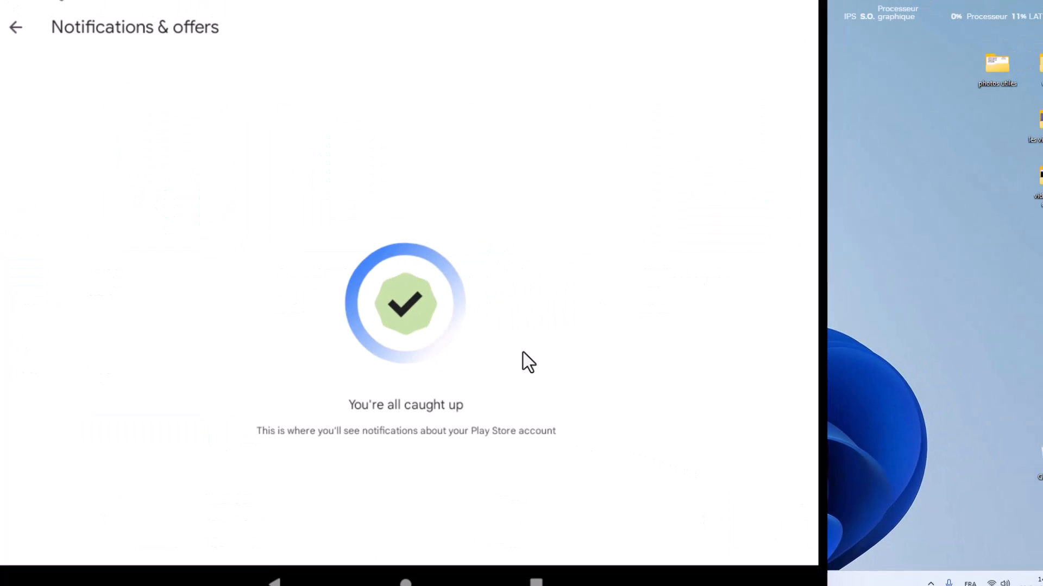
left_click(16, 27)
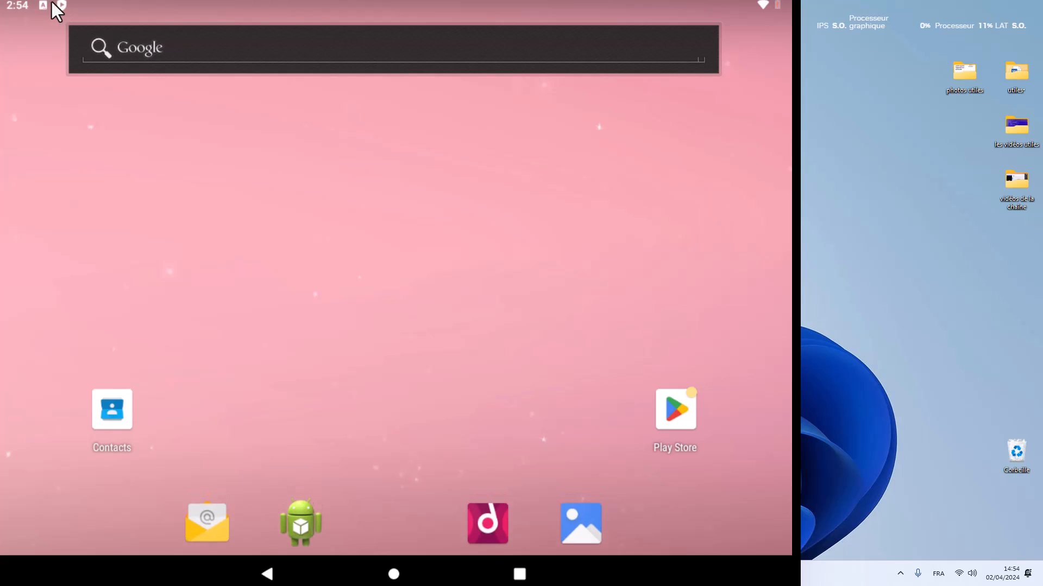
Open the Wikipedia website in the WebView browser, starting from the Google search on the Android home screen.
left_click(131, 48)
left_click(100, 332)
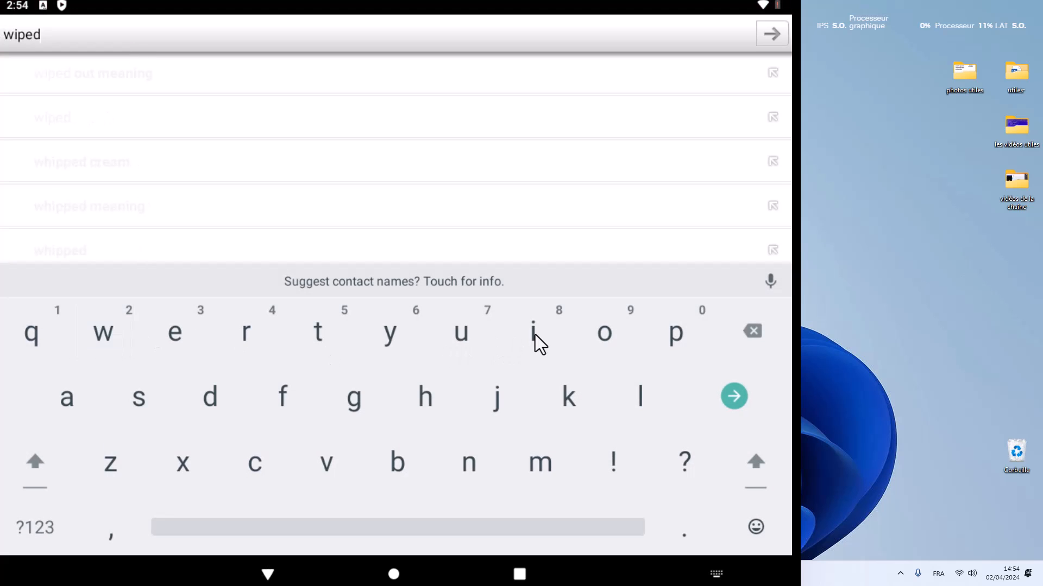
left_click(525, 331)
left_click(164, 294)
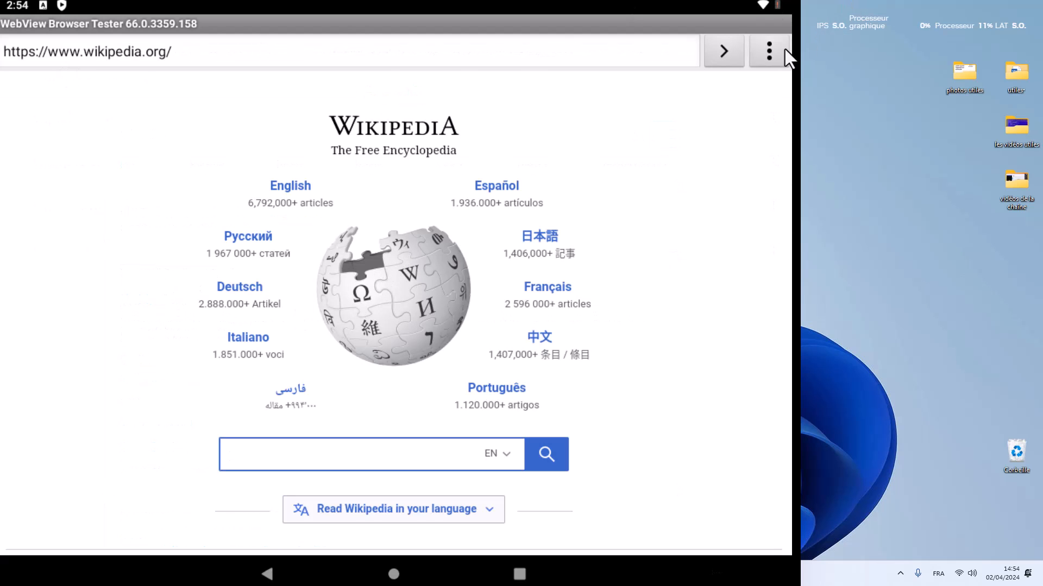
Open the App notifications settings and include system apps in the Most recent list.
left_click_drag(772, 6, 214, 300)
left_click(233, 299)
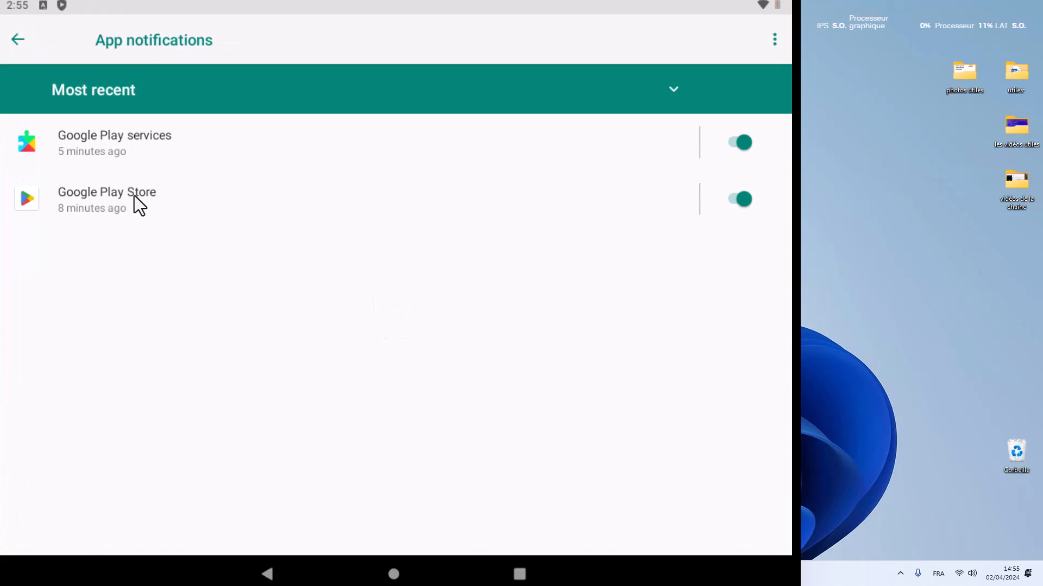
left_click(775, 39)
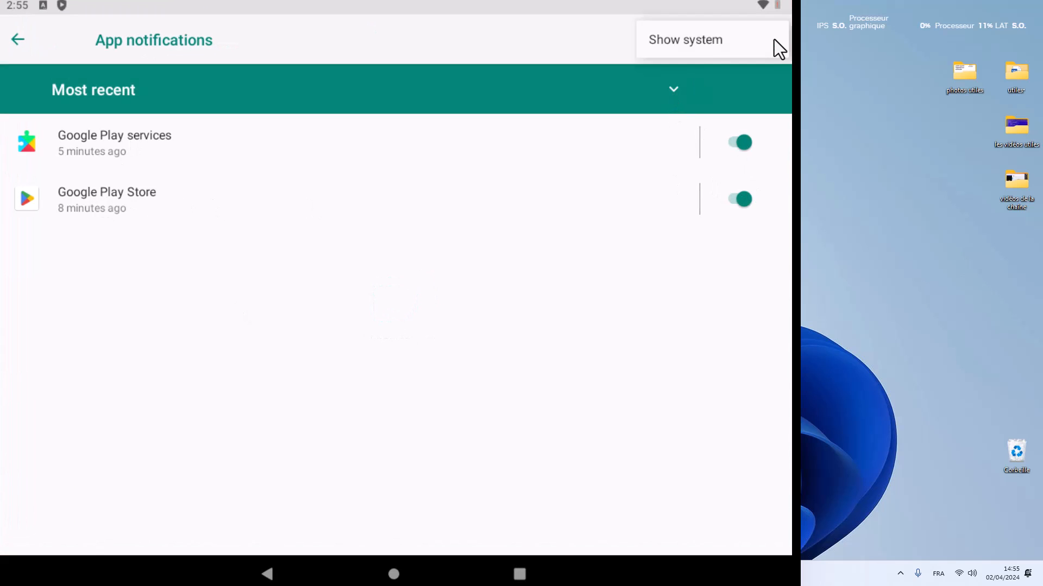
left_click(699, 46)
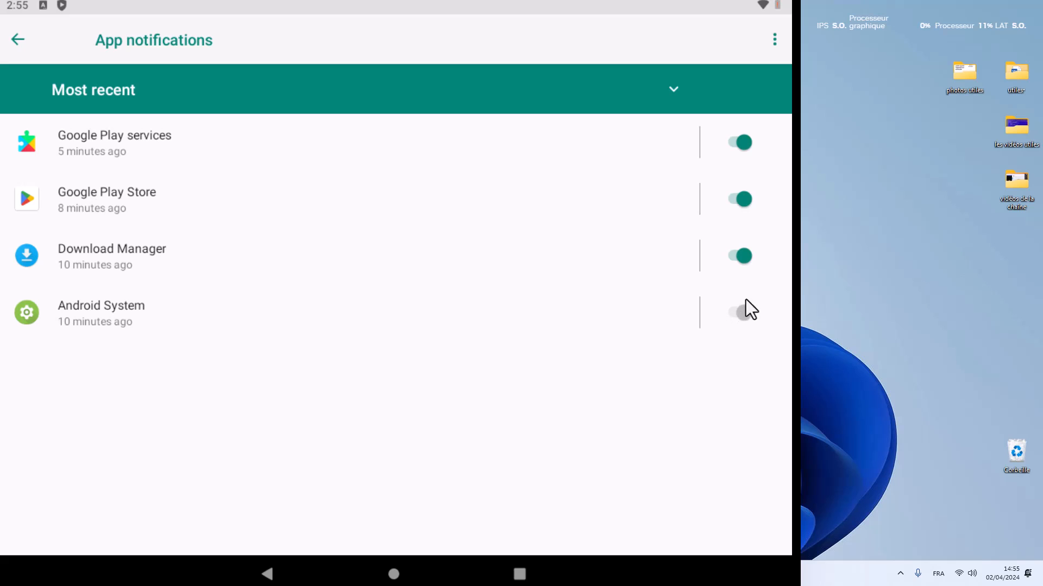
left_click(674, 93)
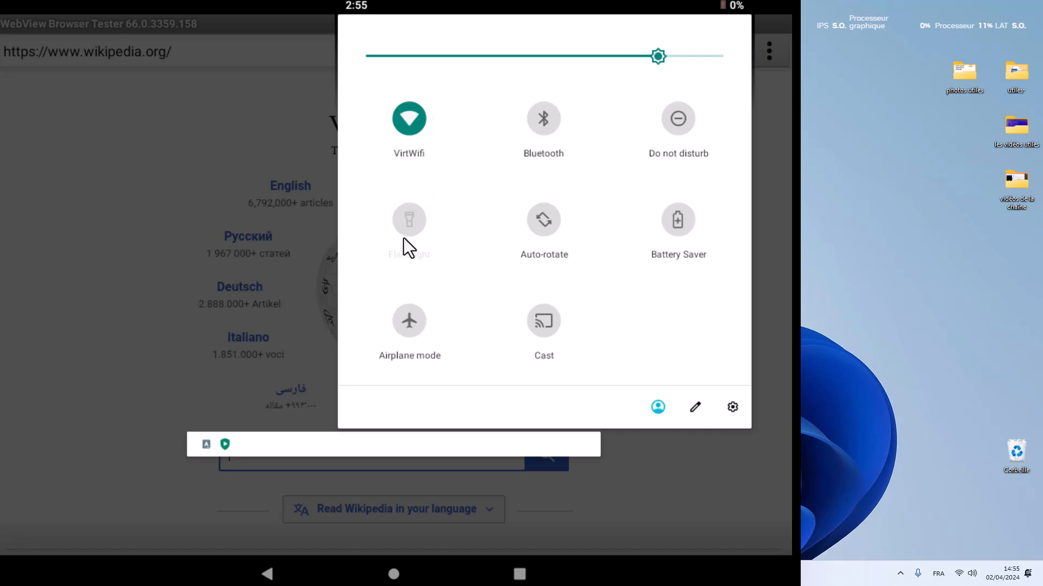
Open the Android settings, view the Network & internet options and return to the main settings list.
left_click(731, 407)
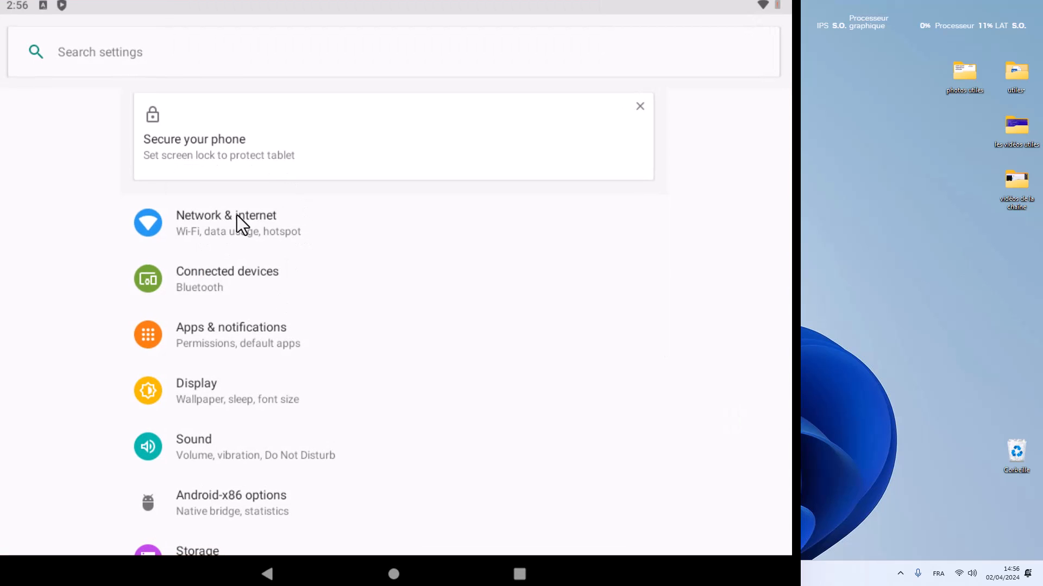
left_click(203, 216)
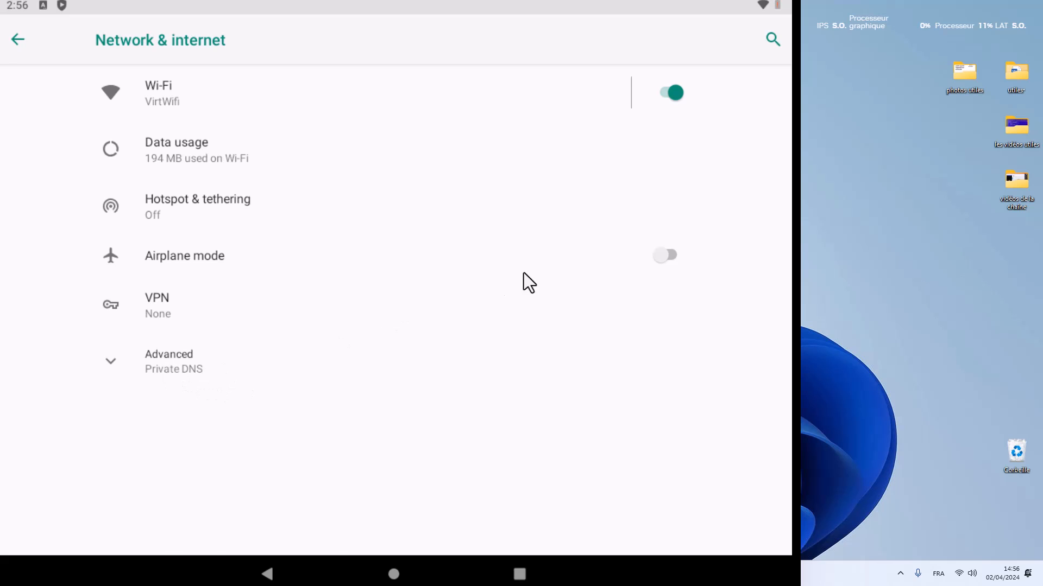
left_click(18, 40)
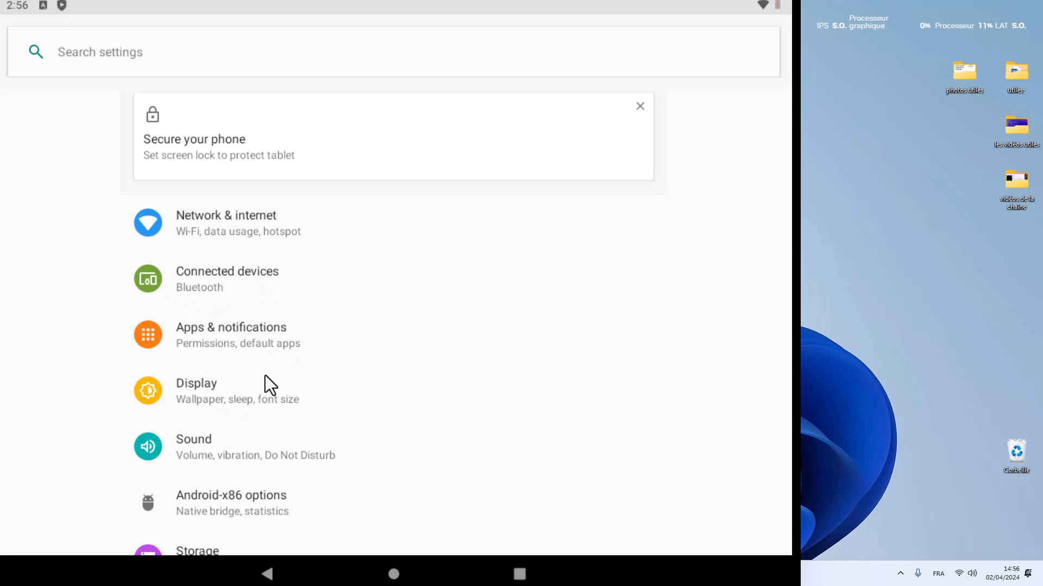
Open the Android language preferences within the System settings' Languages & input section.
scroll(277, 431, "down", 2)
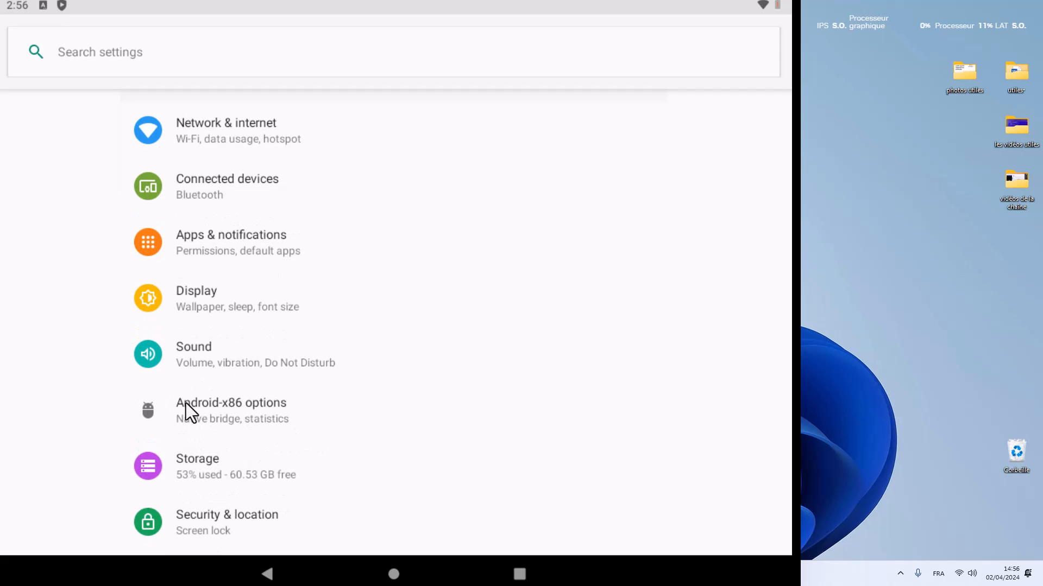
left_click_drag(213, 467, 226, 412)
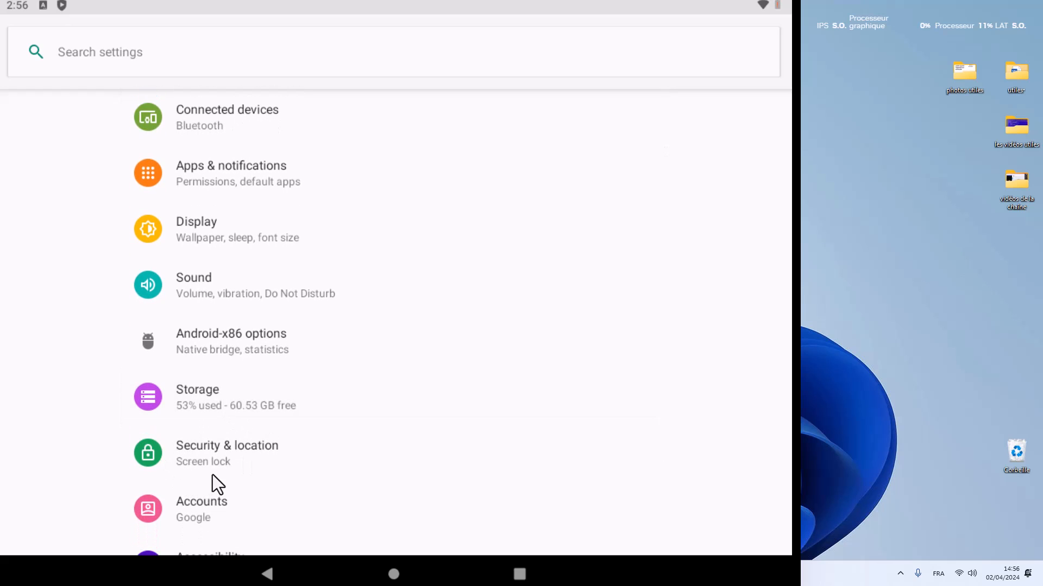
left_click_drag(212, 475, 224, 411)
left_click_drag(209, 499, 301, 380)
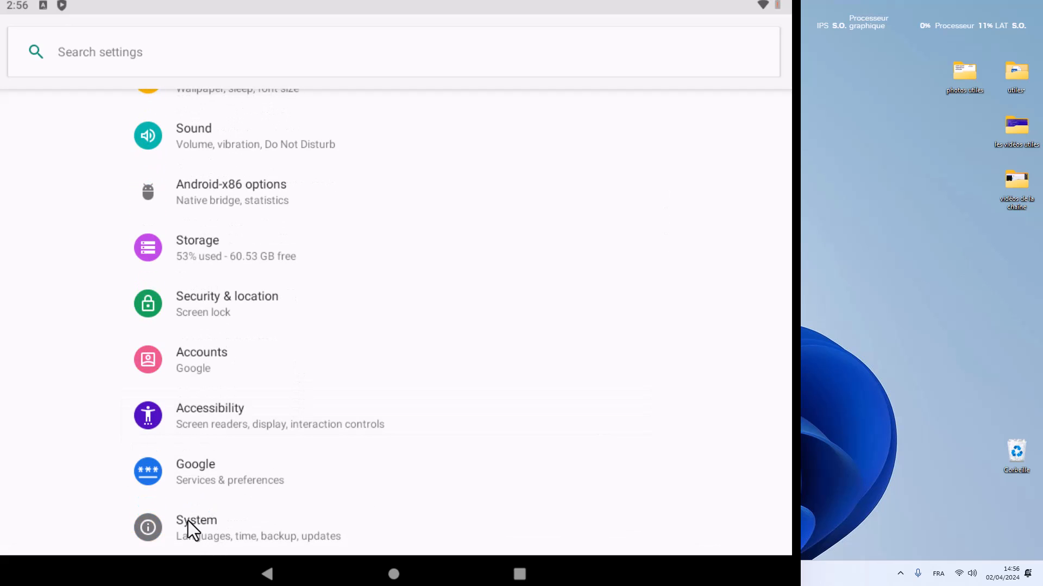
left_click(188, 520)
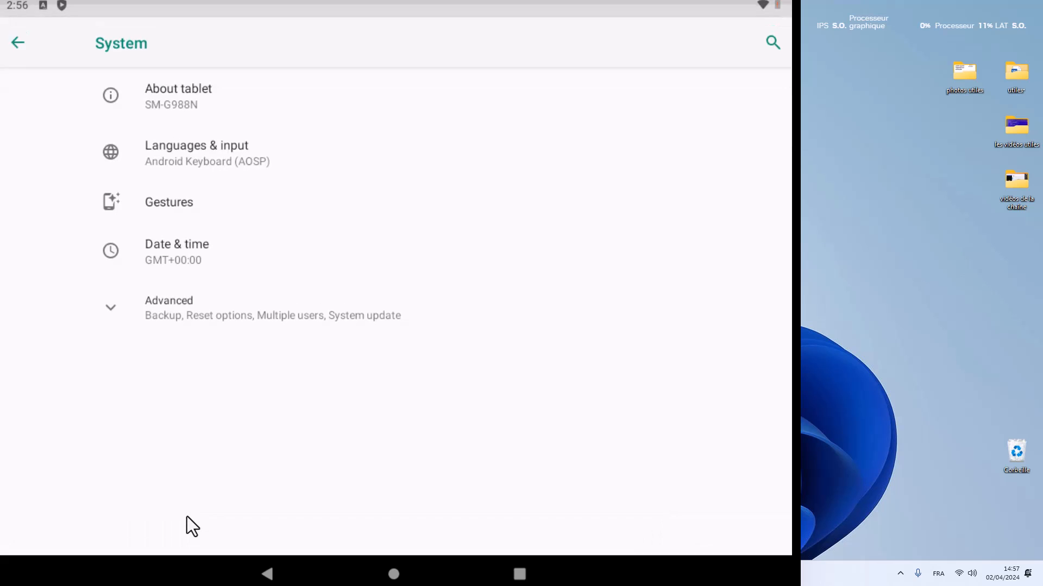
left_click(181, 146)
left_click(185, 98)
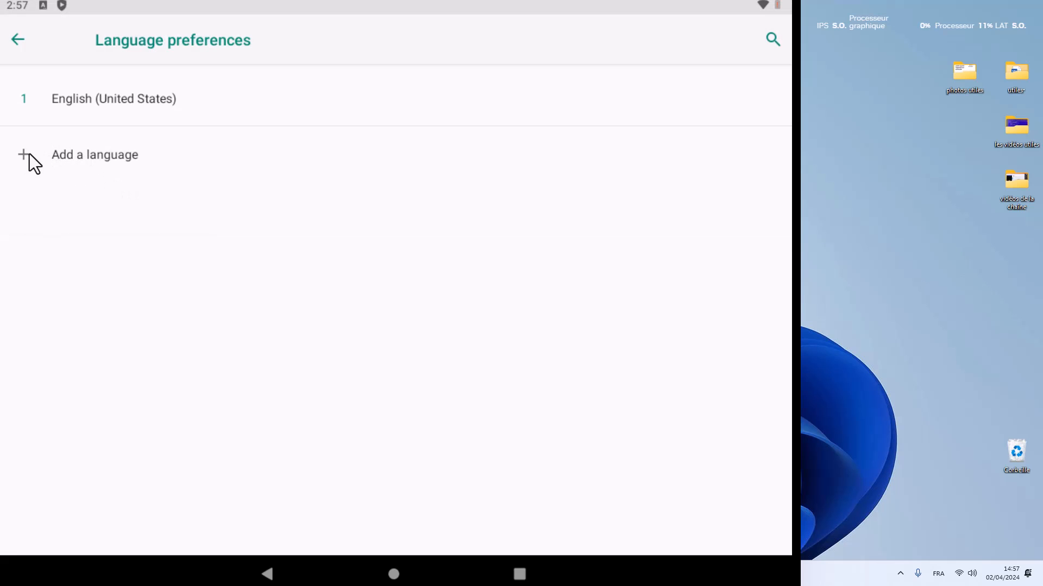
Add Français (France) to the list of Android system languages.
left_click(21, 156)
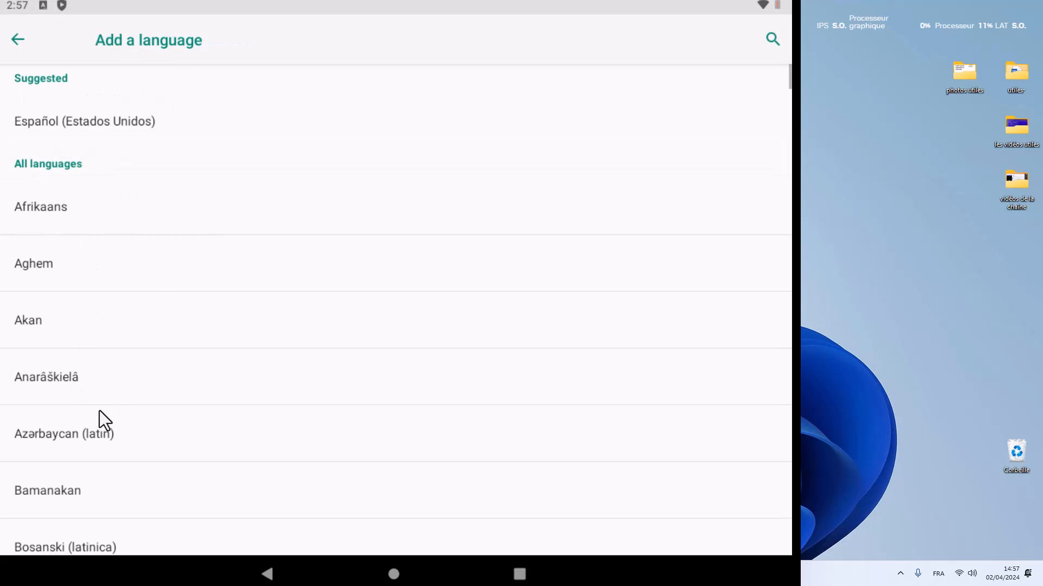
scroll(71, 326, "down", 10)
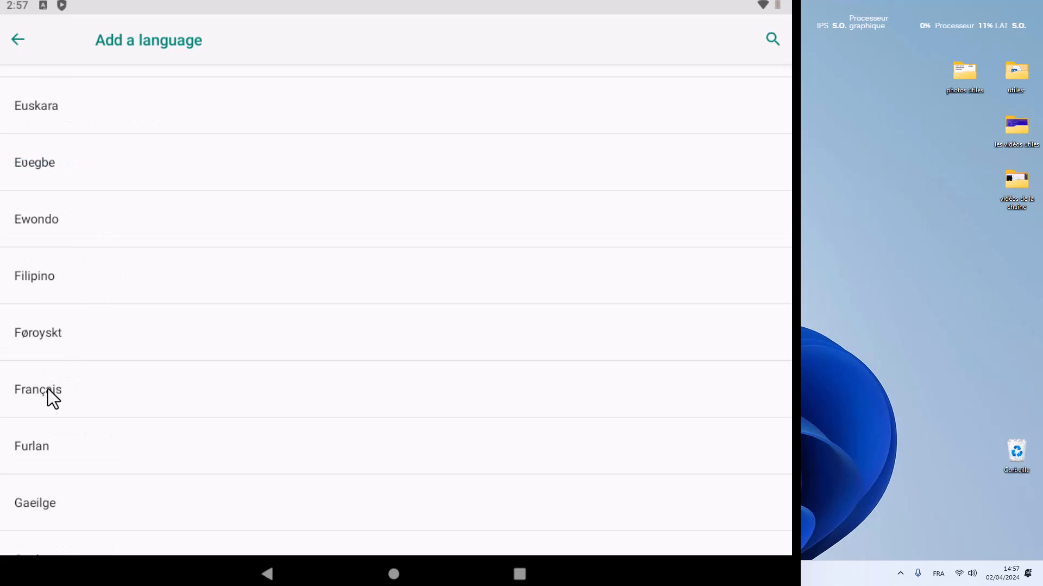
left_click(48, 388)
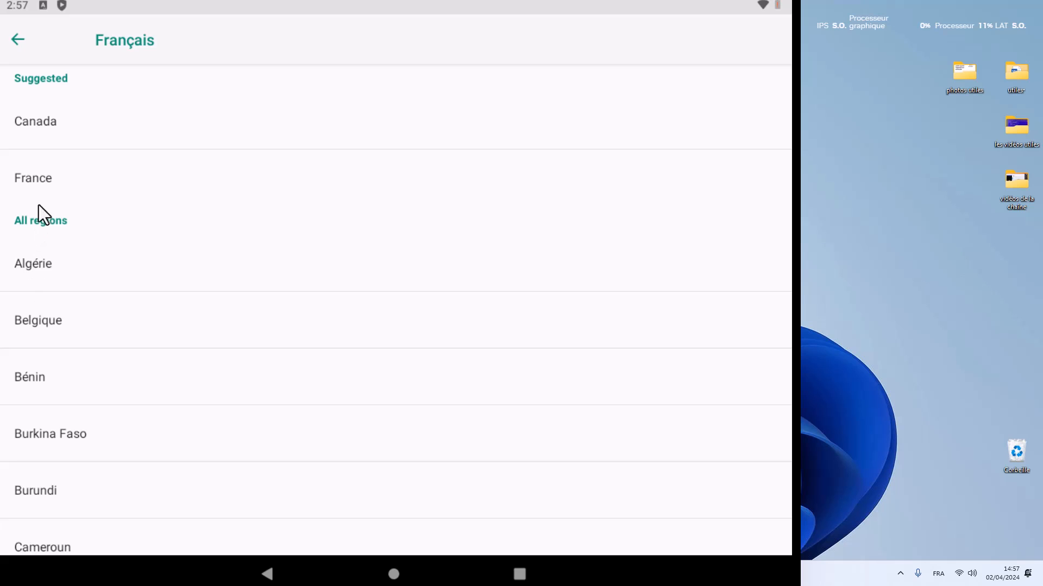
left_click(38, 175)
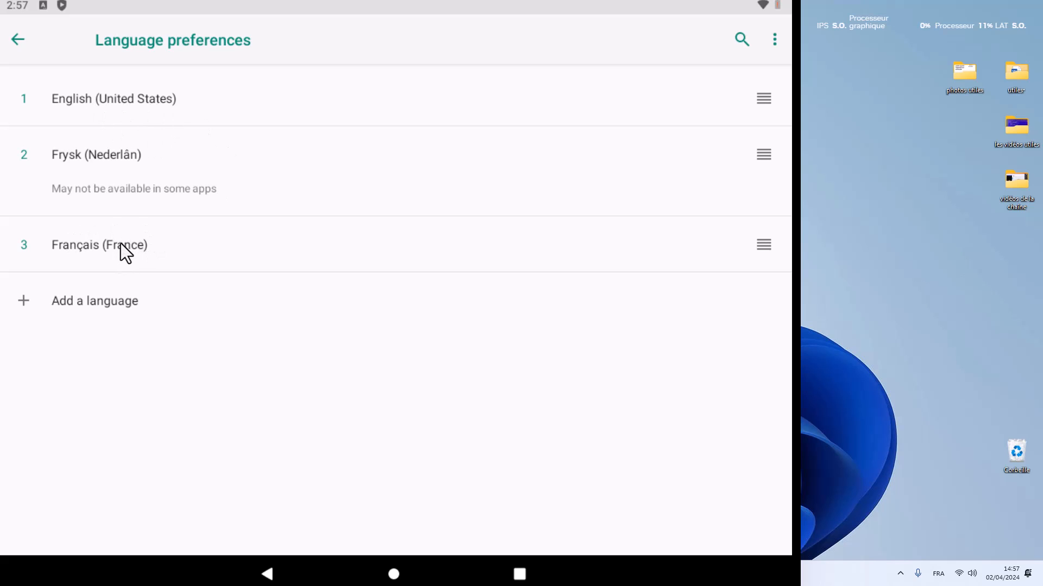
Move Français (France) to first place in the language preferences and return to the main settings list.
left_click_drag(758, 250, 775, 100)
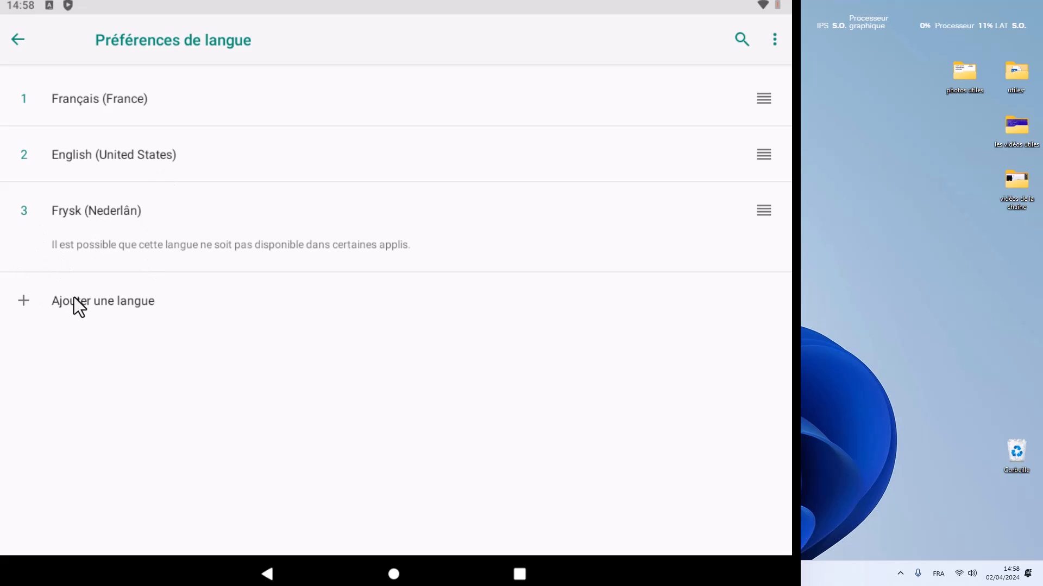
right_click(85, 198)
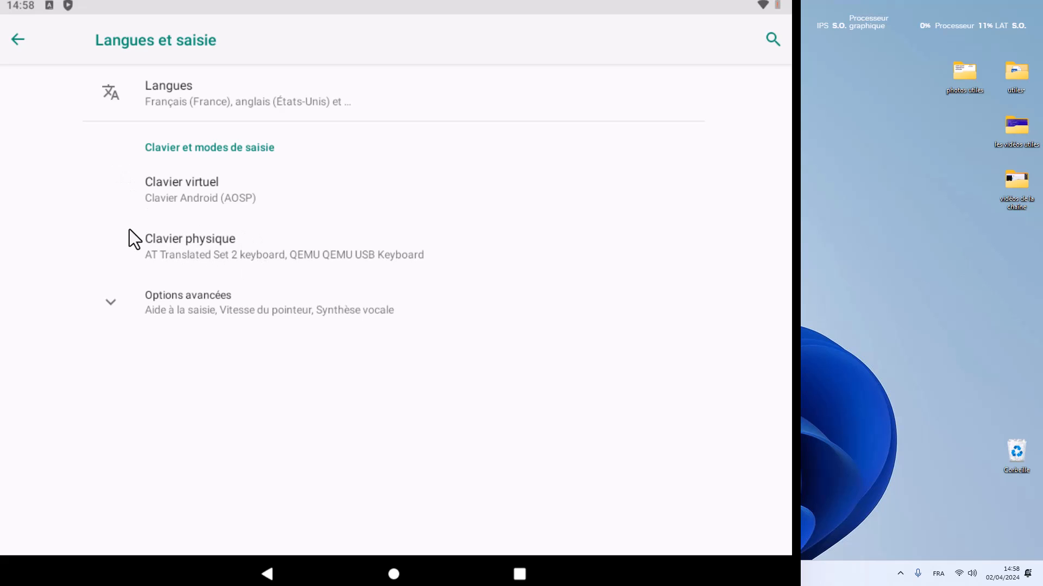
left_click(18, 39)
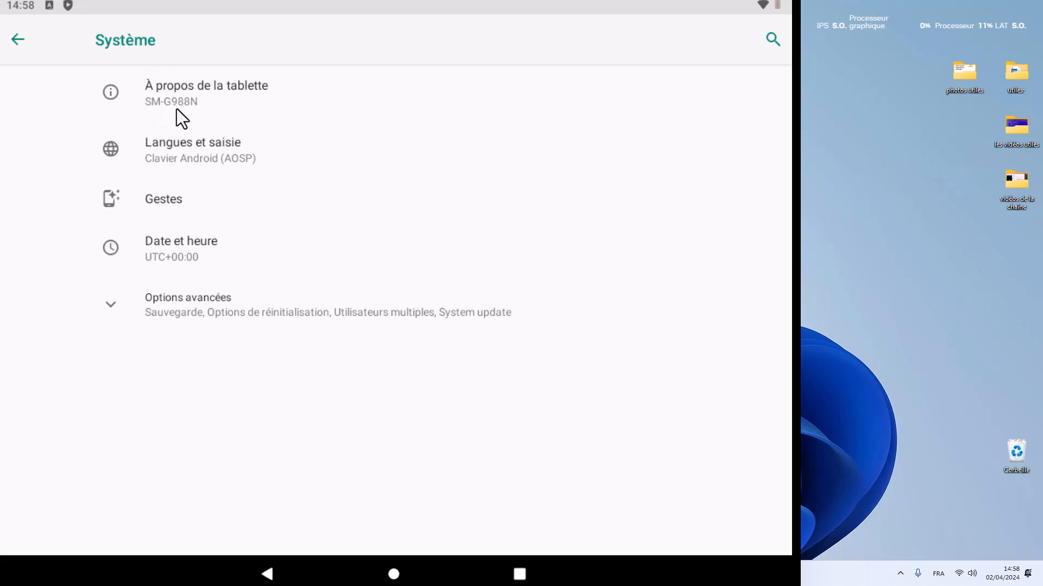
left_click(40, 53)
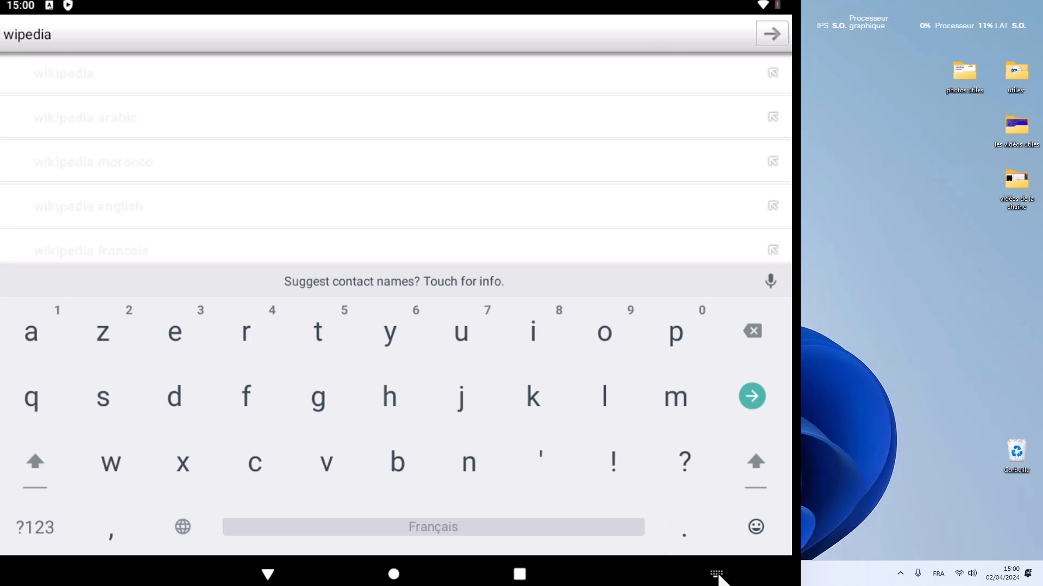
Examine the available input languages for the virtual keyboard and display its emoji set.
left_click(717, 576)
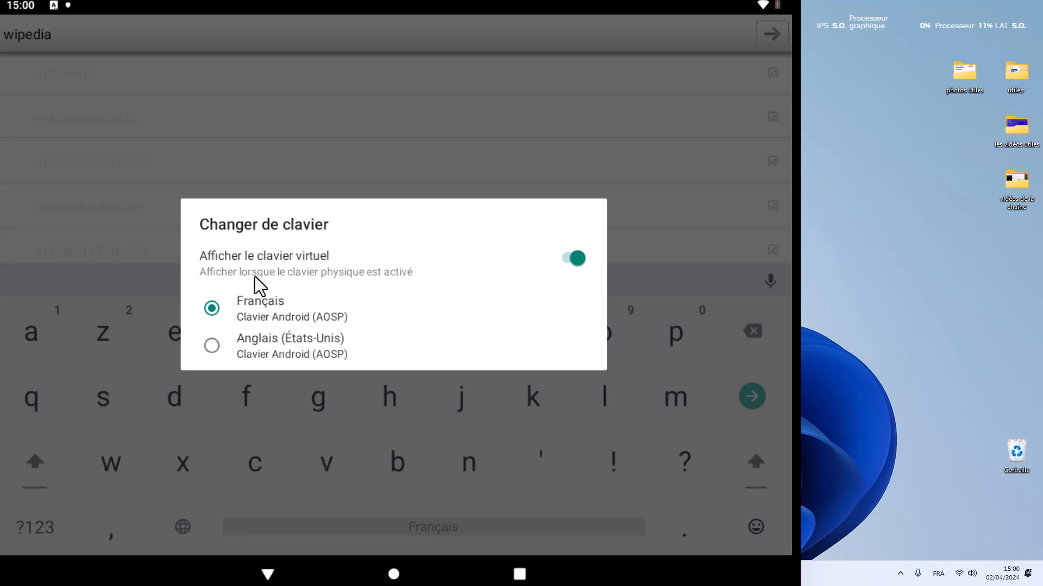
left_click(756, 534)
left_click(757, 535)
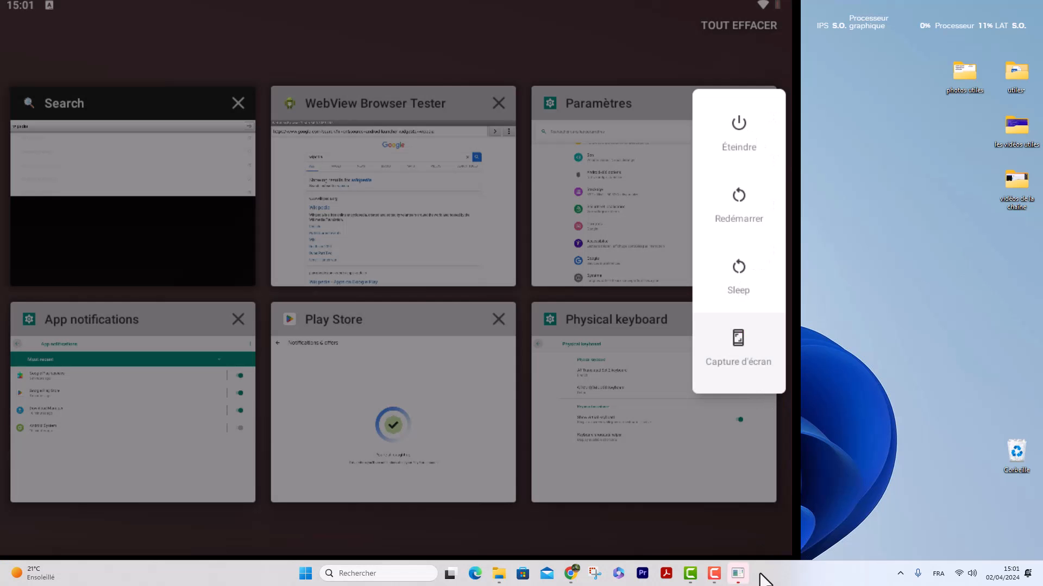
Shut down Android in the borderless Trinity window using the power options.
left_click(735, 574)
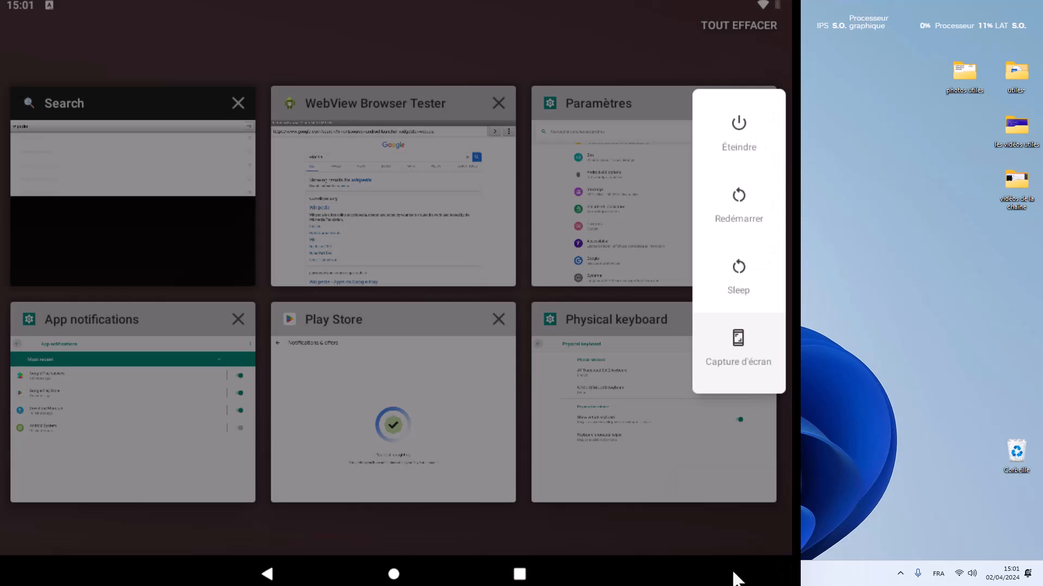
left_click(609, 218)
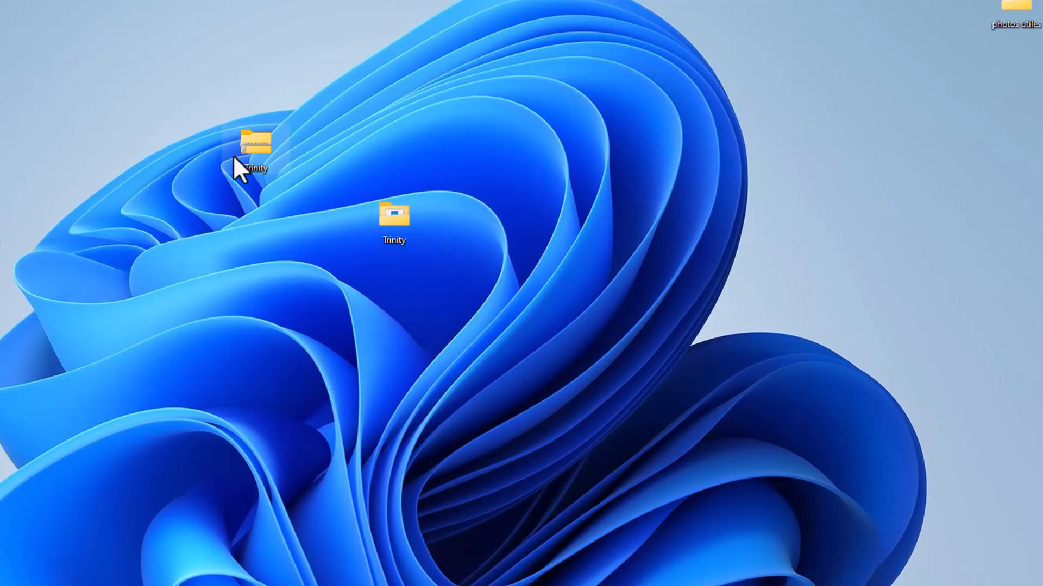
left_click_drag(254, 146, 0, 115)
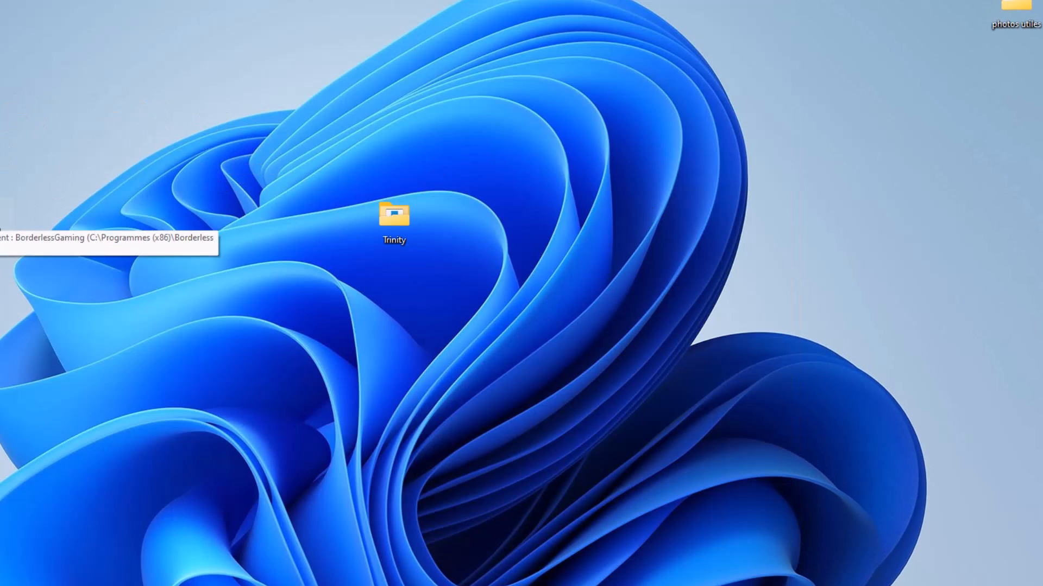
Move the Trinity folder to a free spot on the Windows desktop and open it.
left_click(217, 585)
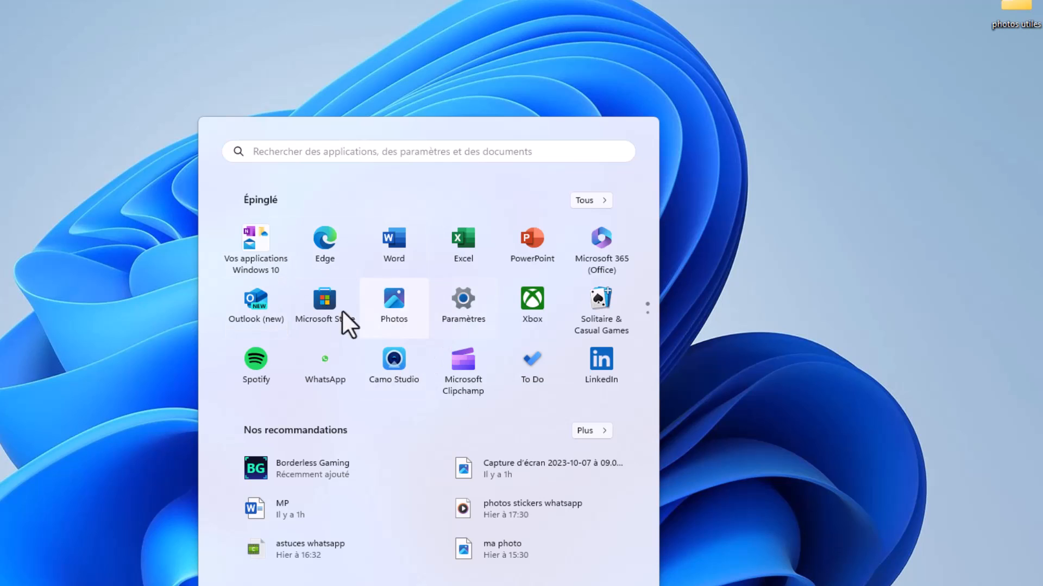
left_click(874, 170)
left_click_drag(400, 228, 262, 89)
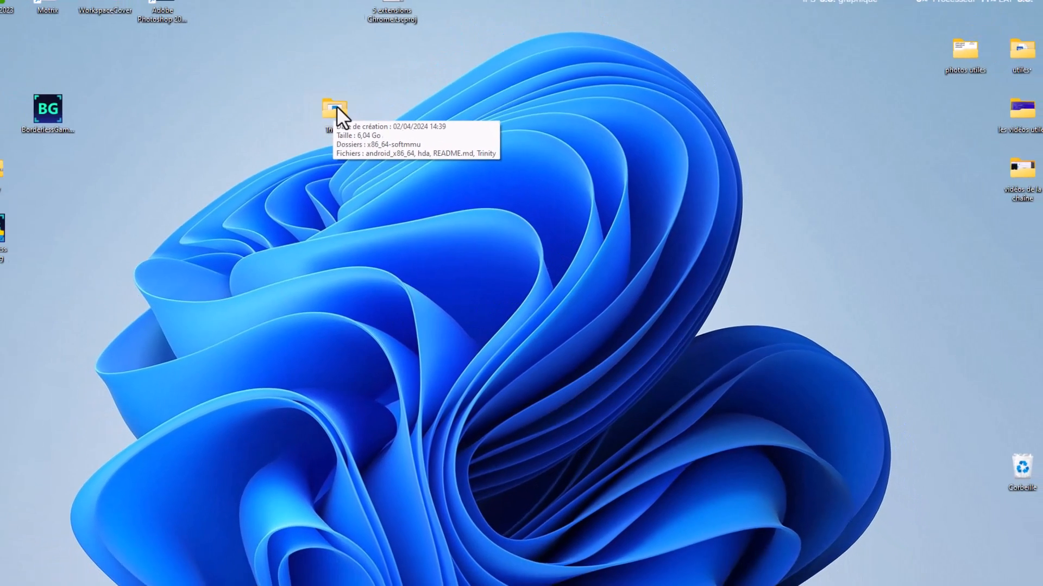
double_click(255, 75)
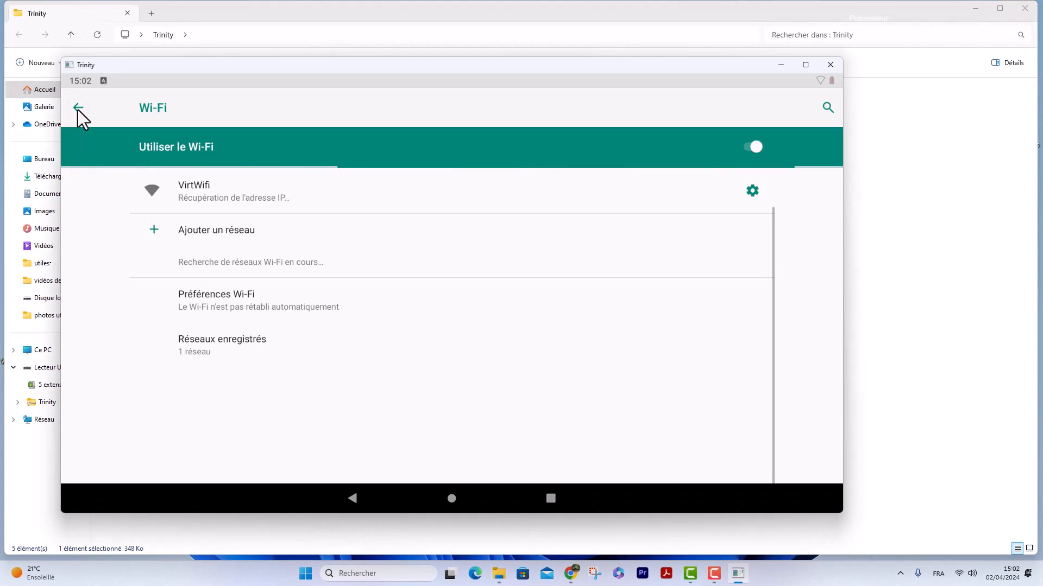
Leave the Wi-Fi settings for the Android home screen and shut down the emulated tablet with Éteindre.
left_click(77, 108)
left_click(351, 494)
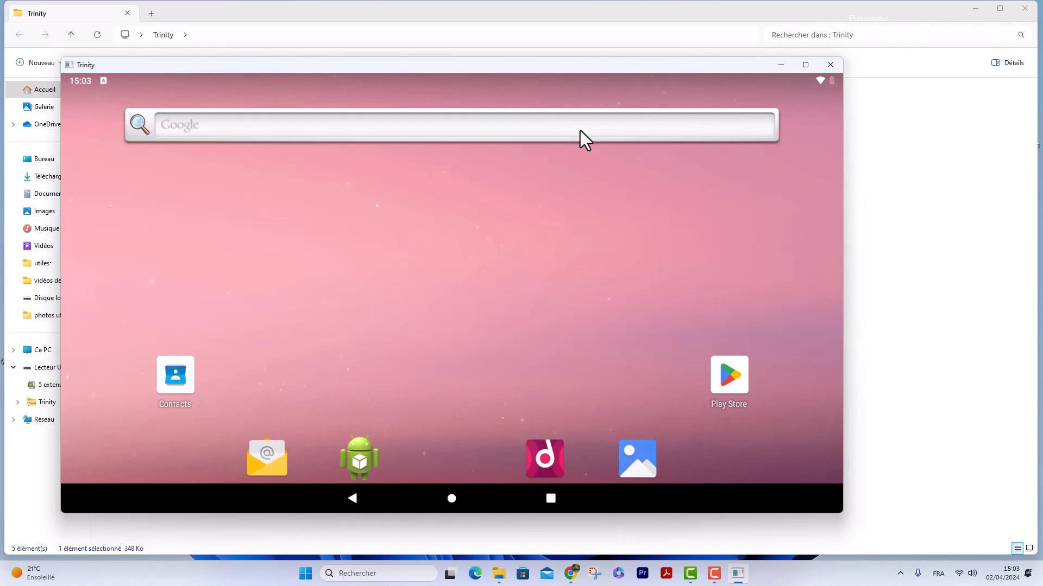
left_click(830, 64)
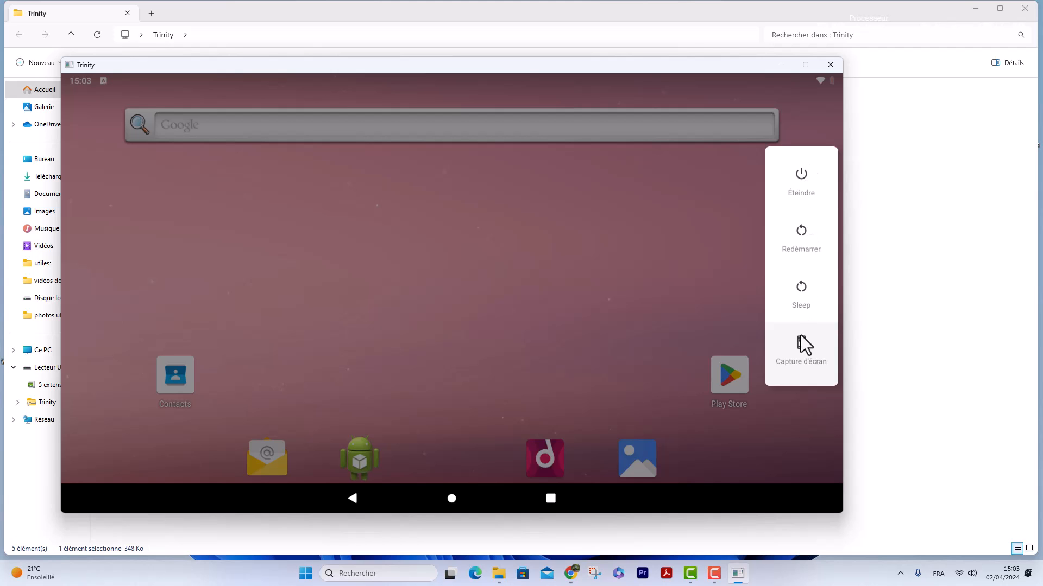
left_click(806, 188)
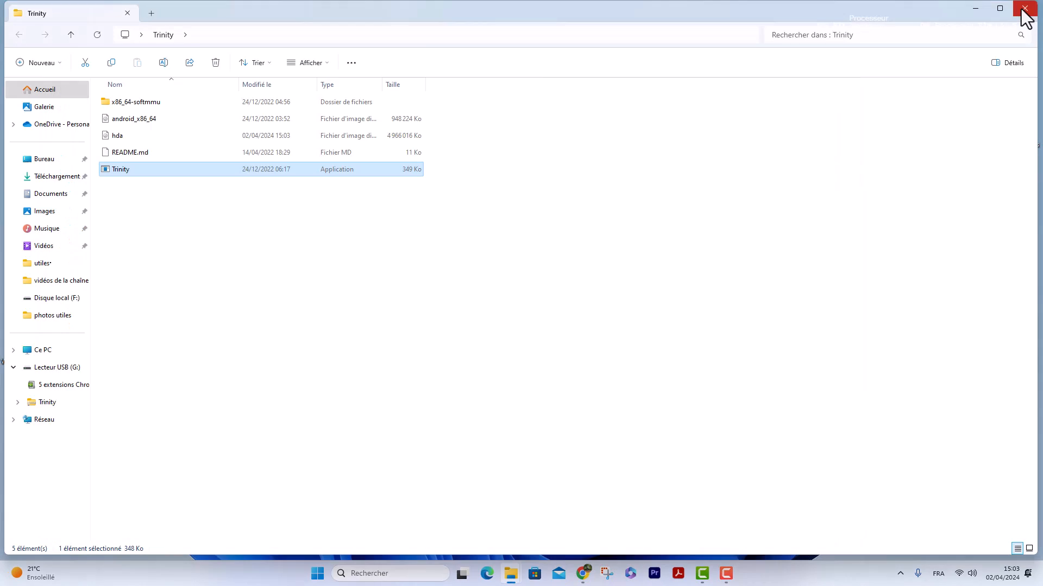
Close the Trinity folder window and move the compressed Trinity folder aside on the desktop.
left_click(1024, 9)
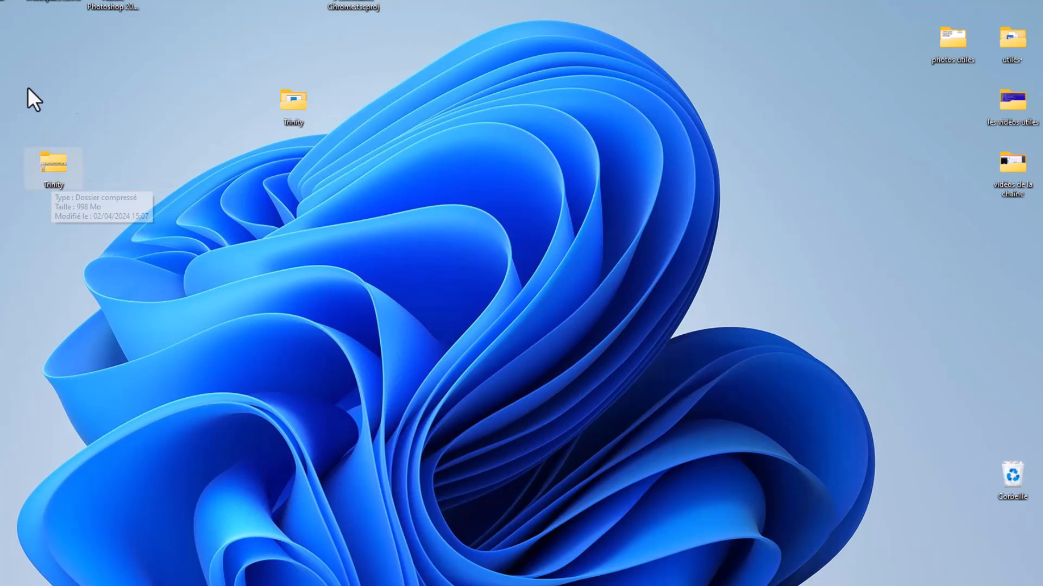
left_click_drag(57, 161, 3, 162)
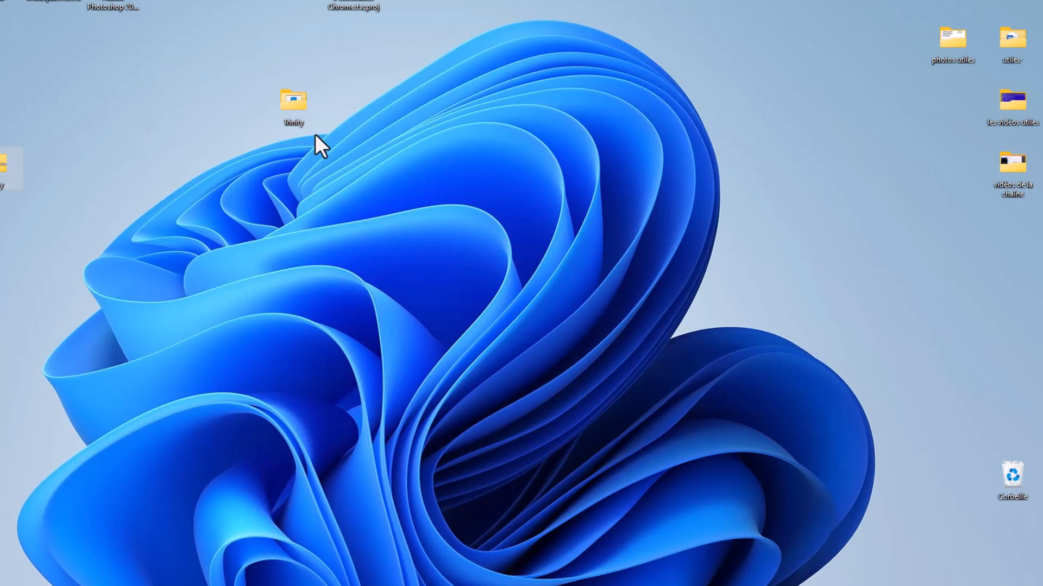
right_click(295, 98)
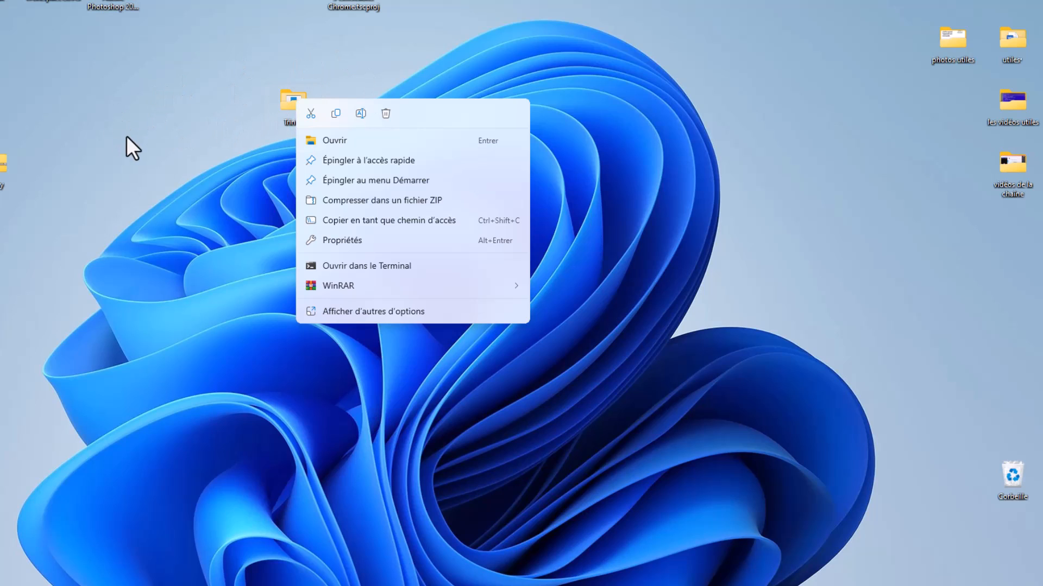
left_click(343, 53)
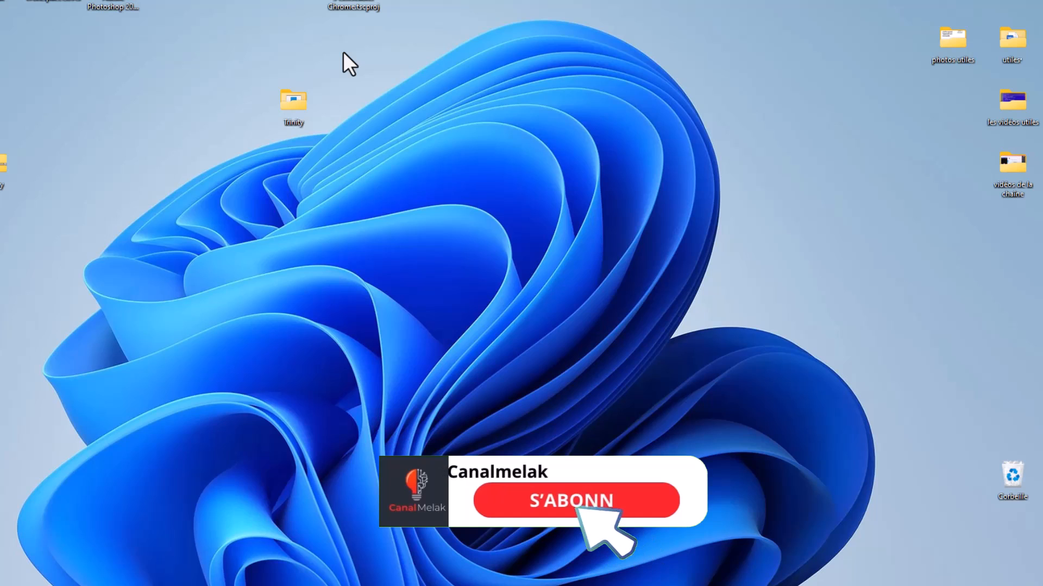